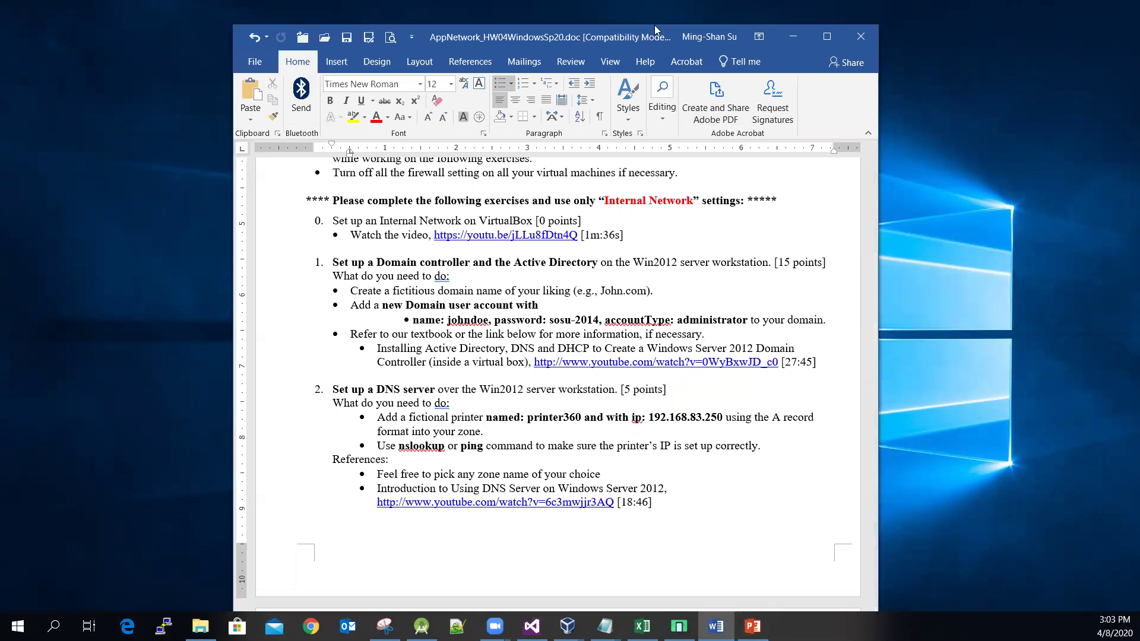
- Slide the Word assignment window left, view PowerPoint's Insert tab, and minimize PowerPoint
left_click_drag(653, 42, 434, 44)
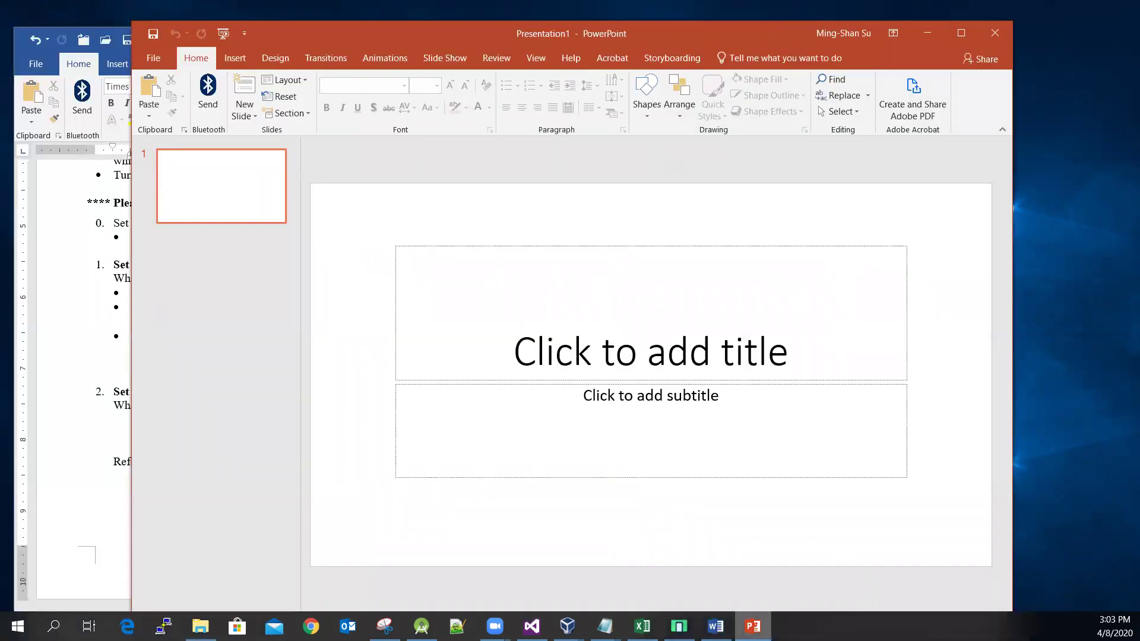
left_click(237, 55)
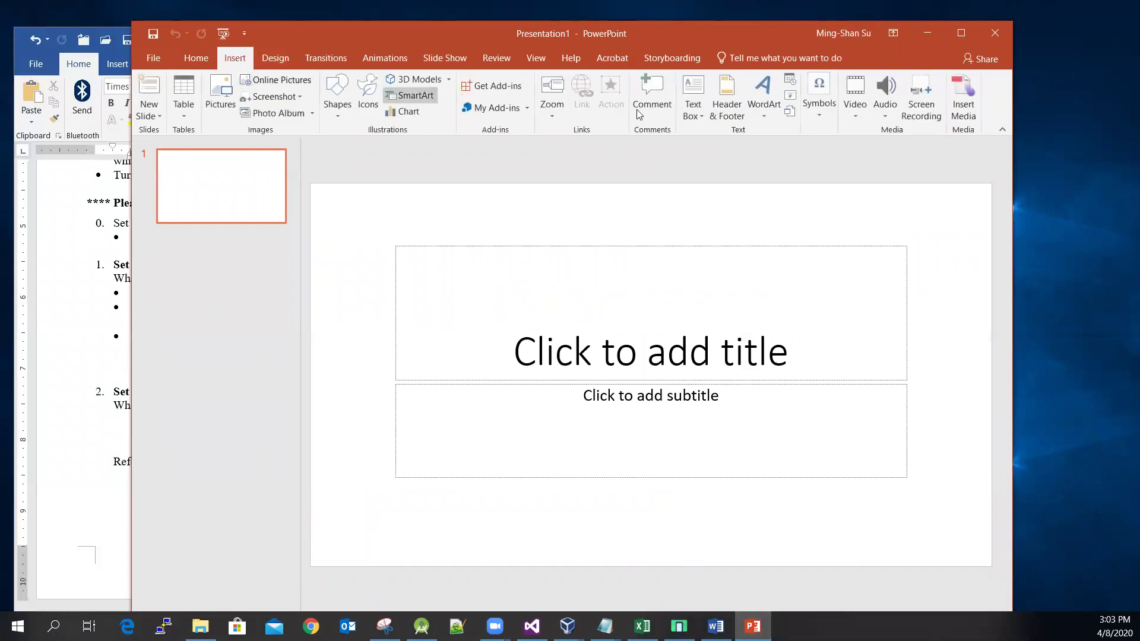
left_click(926, 33)
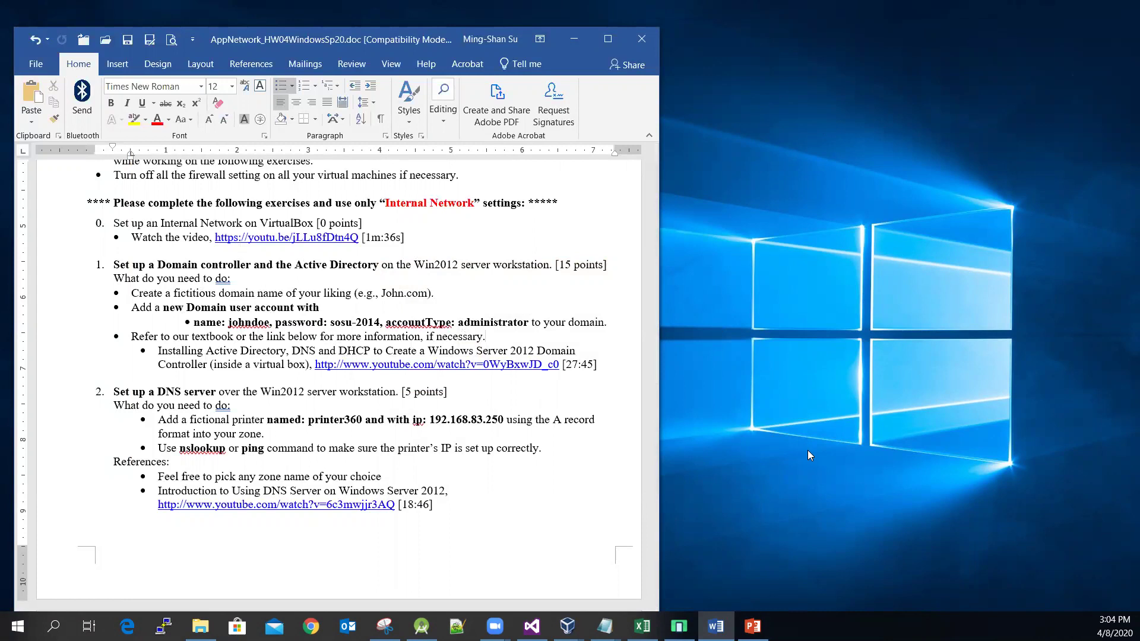
- Minimize Word, restore Presentation1, and start Screen Recording from the Insert tab's Media group
left_click(575, 40)
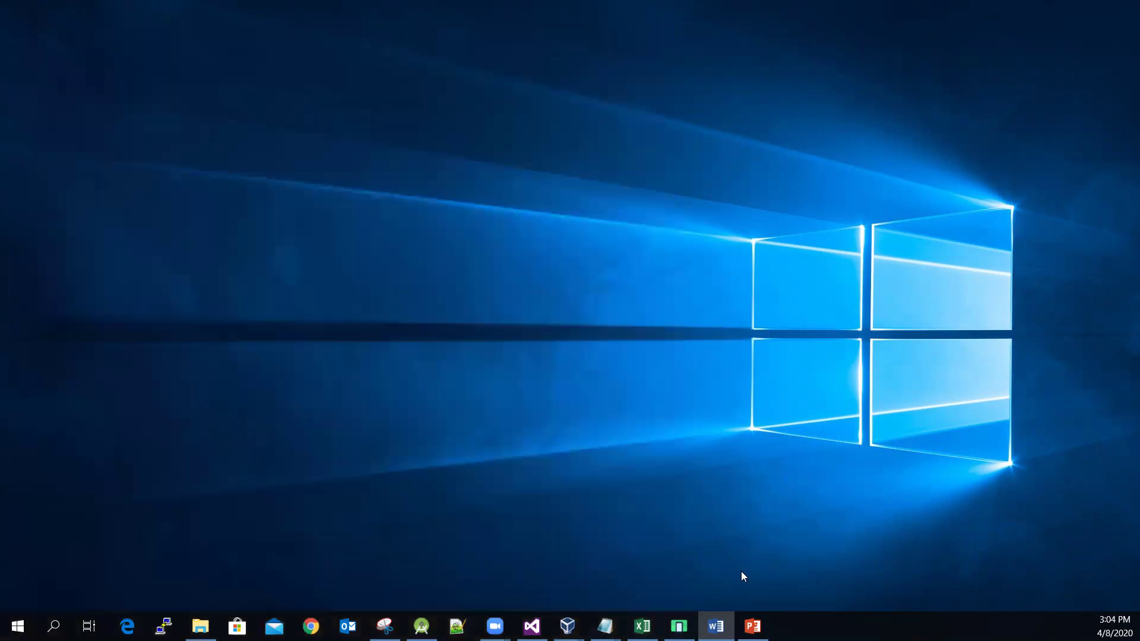
left_click(753, 626)
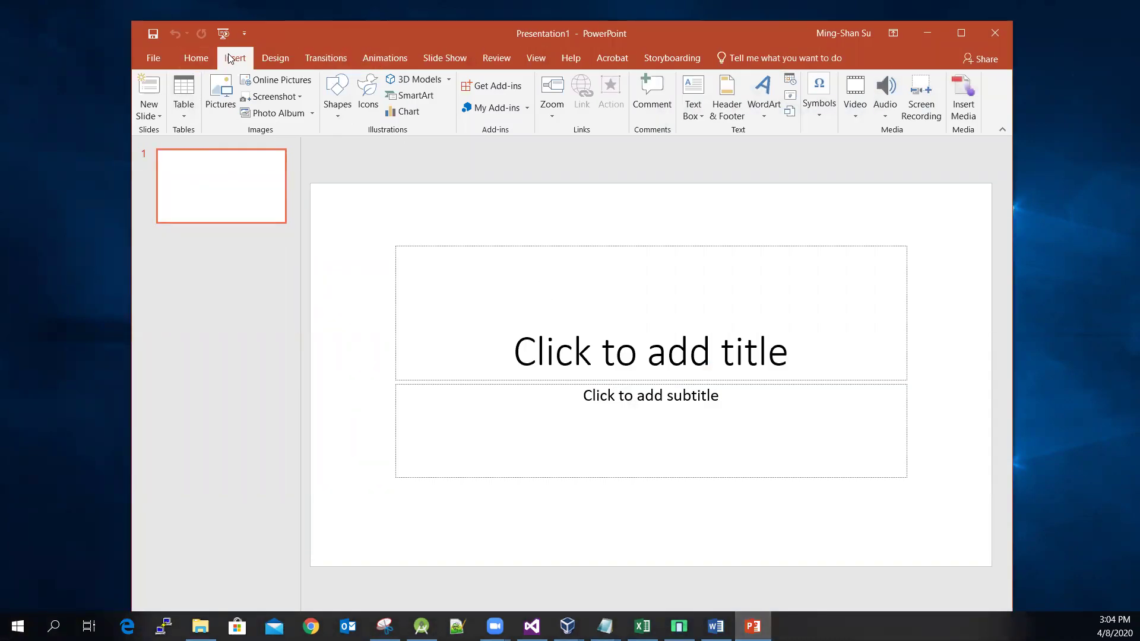
left_click(199, 59)
left_click(231, 62)
left_click(928, 91)
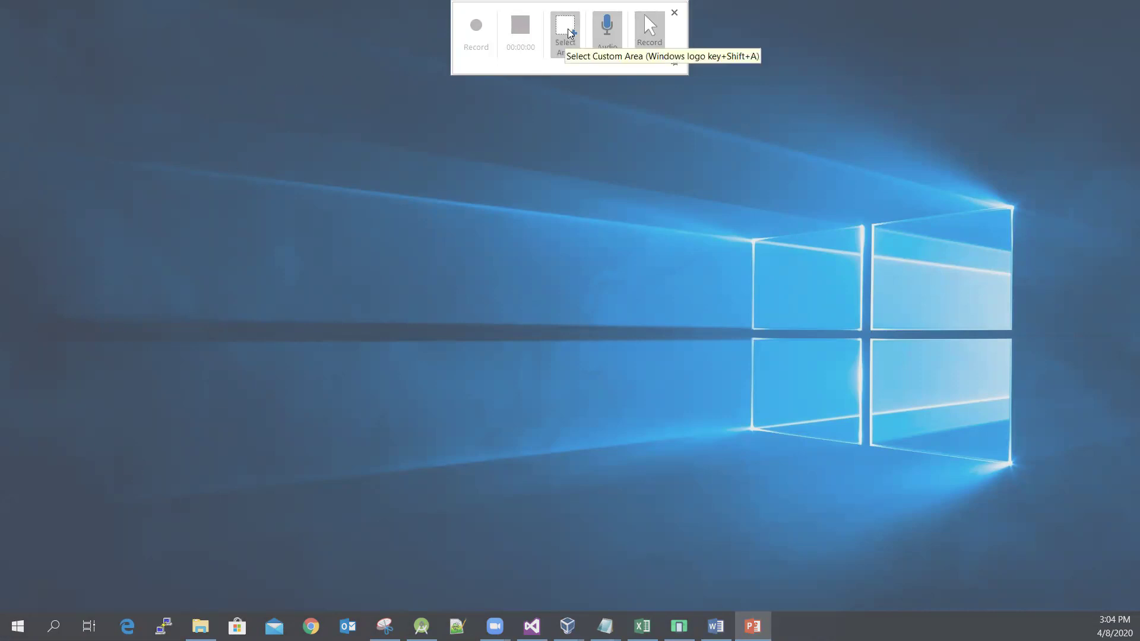
- Select the full screen as the recording area and start recording
left_click(569, 33)
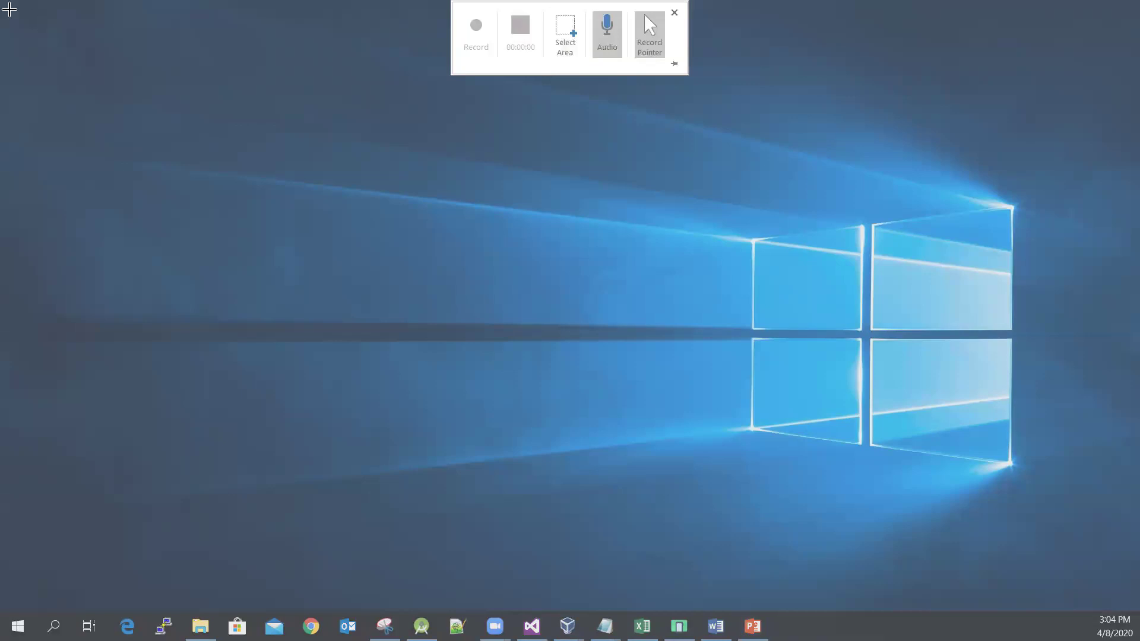
left_click_drag(3, 1, 1131, 637)
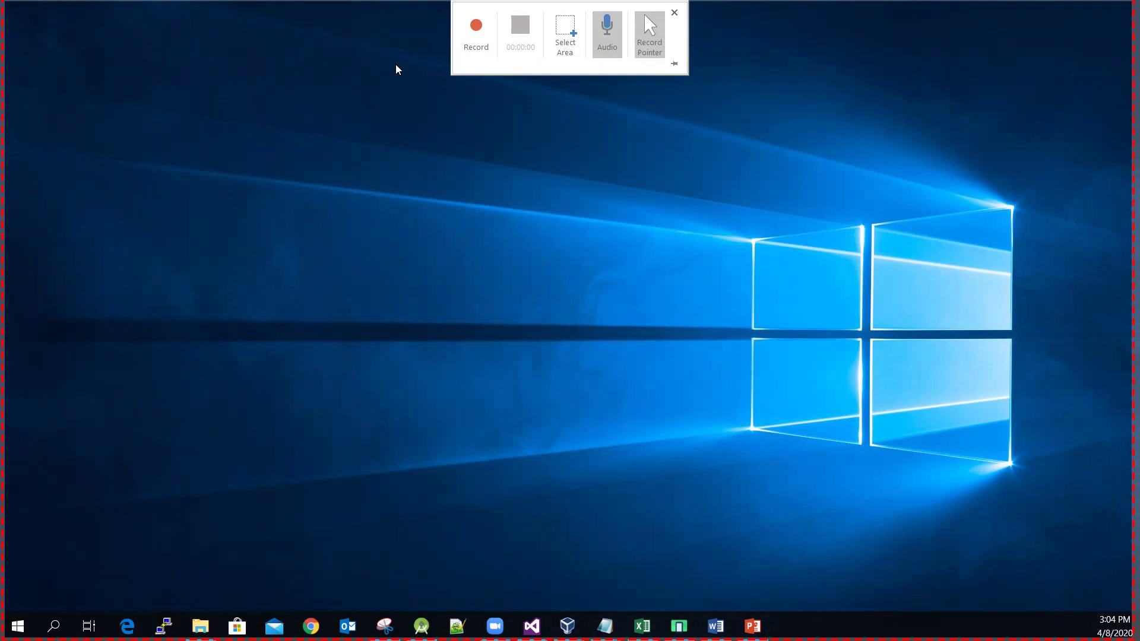
left_click(477, 28)
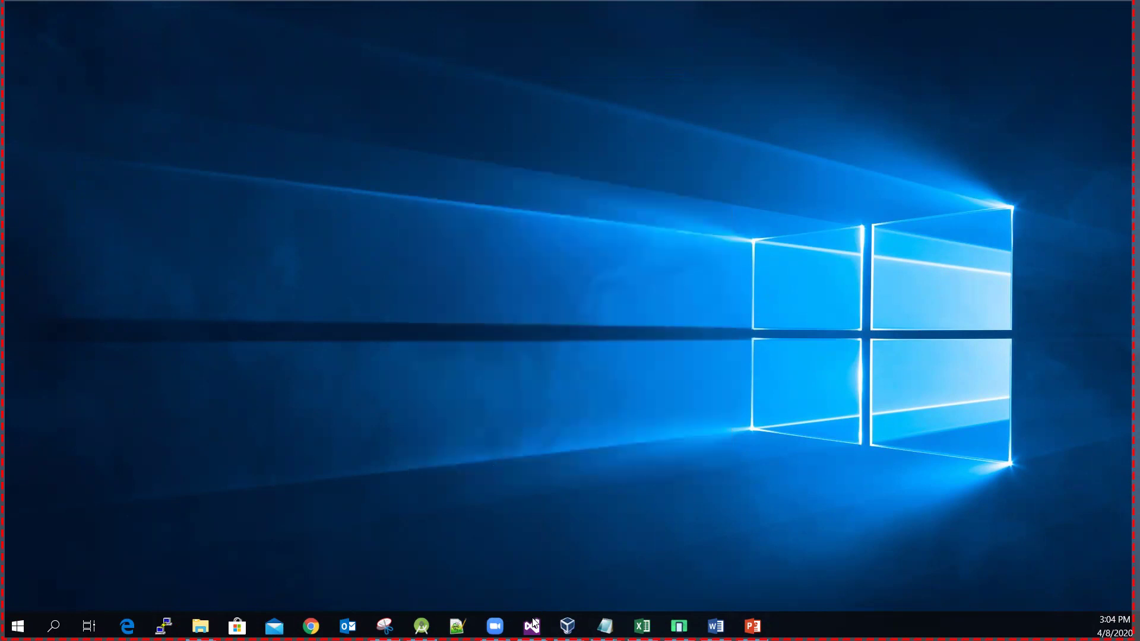
- Bring VirtualBox Manager forward and Show the running win2012_DC machine's window
mouse_move(567, 623)
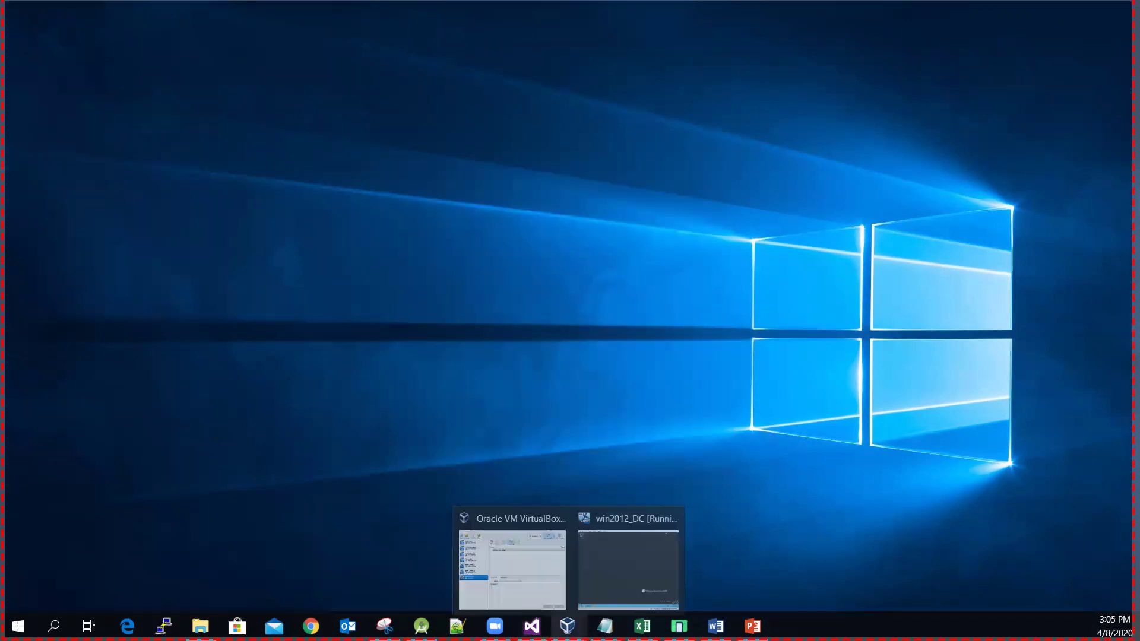
left_click(530, 585)
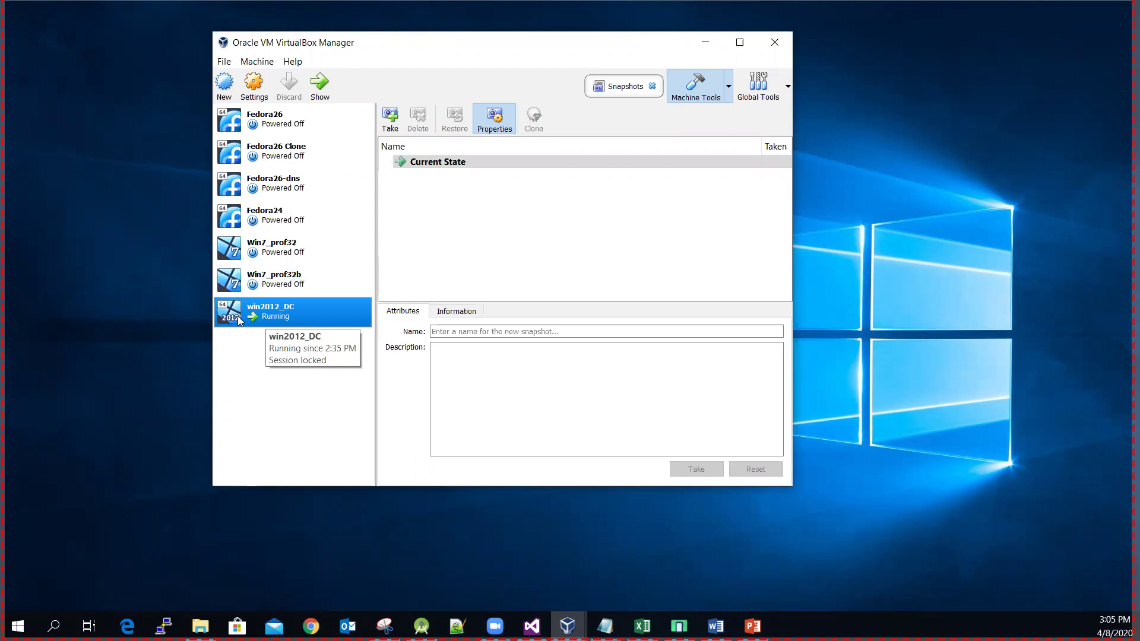
right_click(295, 311)
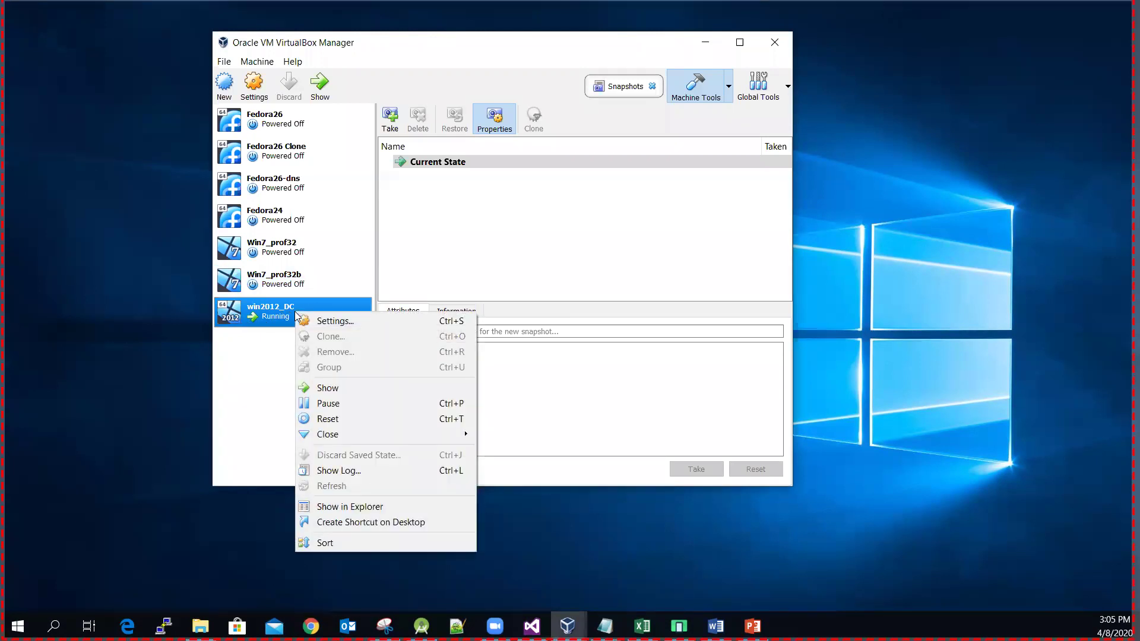
left_click(348, 388)
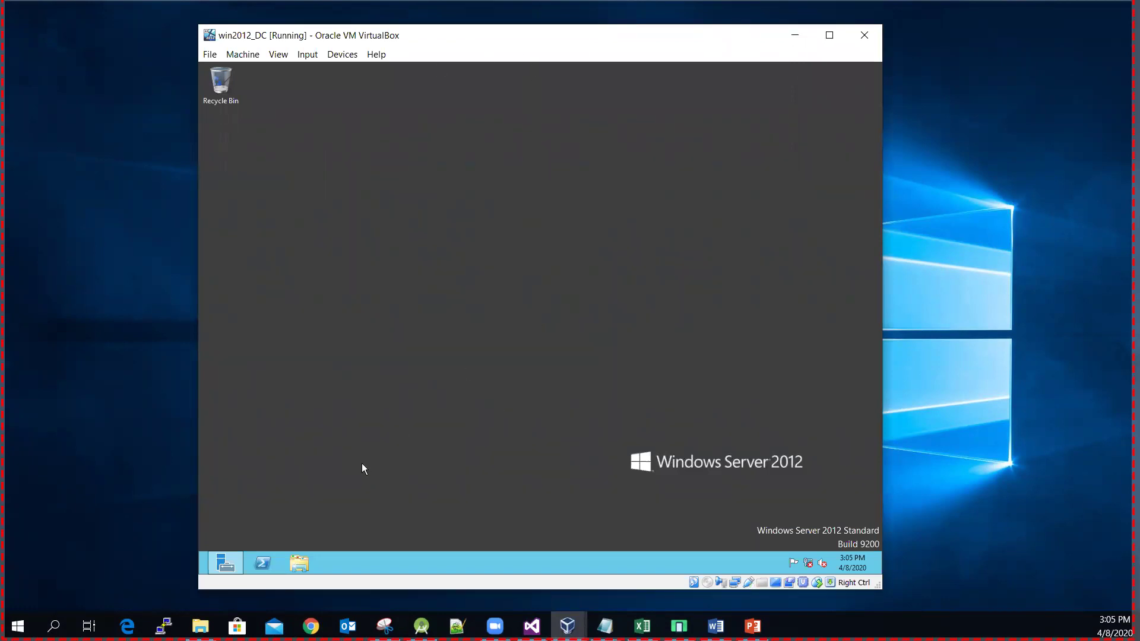
- Restore Server Manager in the VM, open its Local Server page, then bring up the Word instructions
mouse_move(224, 569)
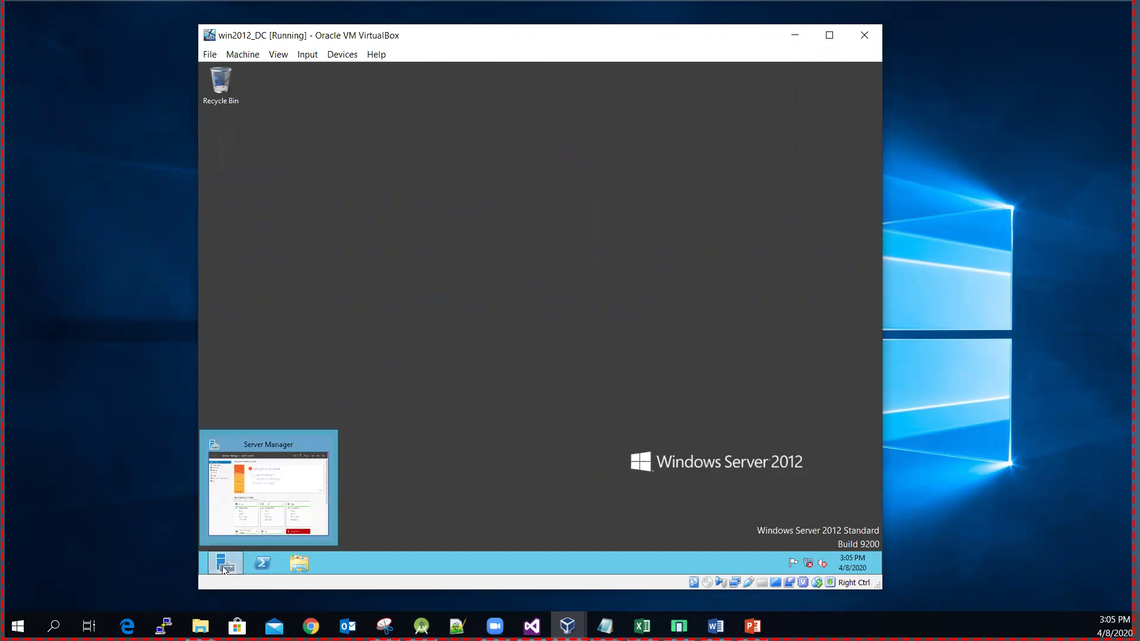
left_click(224, 569)
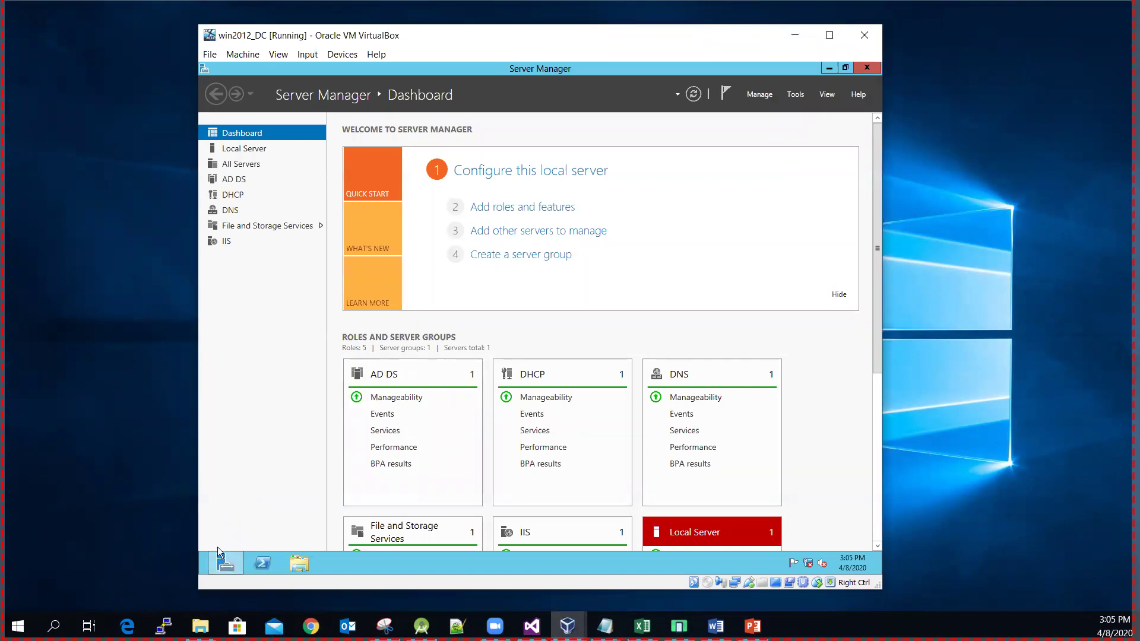
left_click(252, 149)
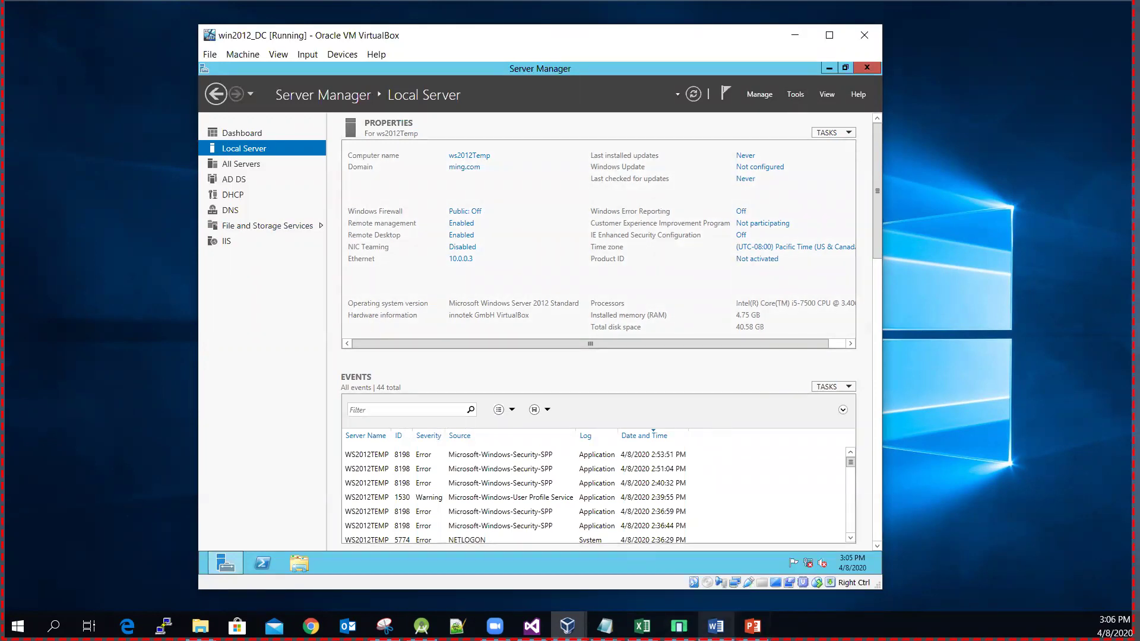
left_click(716, 626)
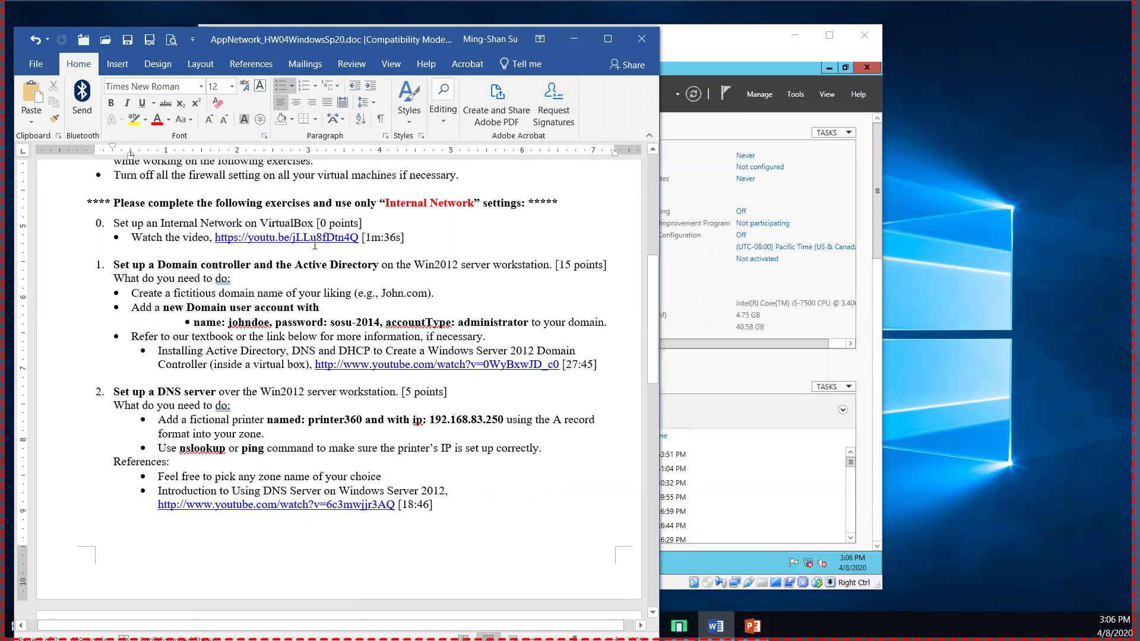
- Minimize Word and launch Active Directory Users and Computers from Server Manager's Tools menu
left_click(573, 38)
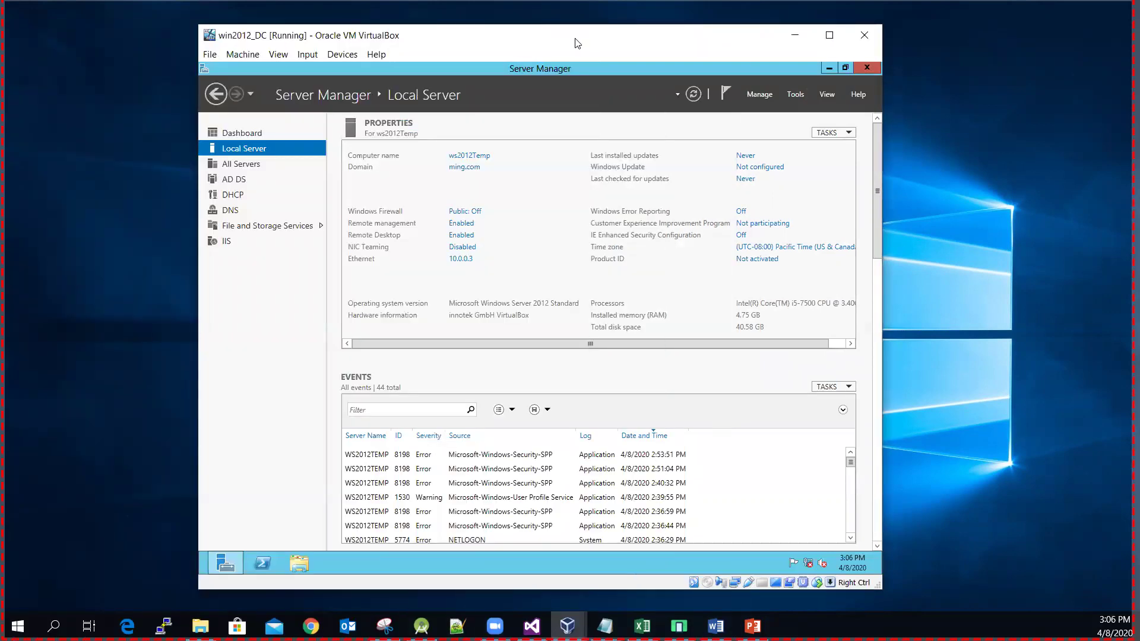
left_click(797, 95)
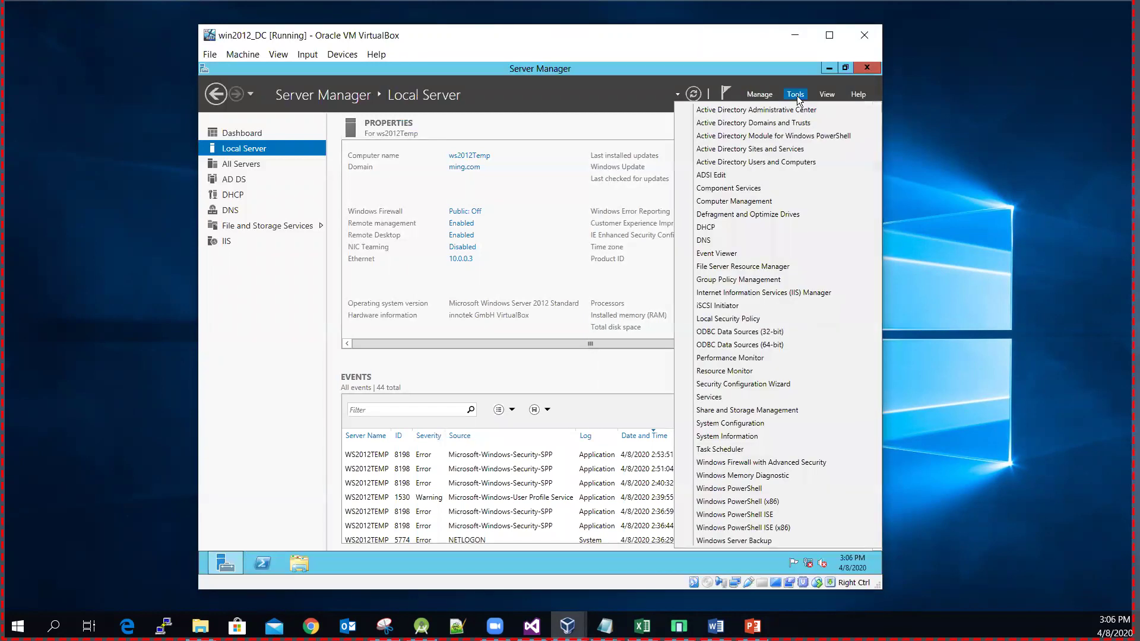
left_click(780, 162)
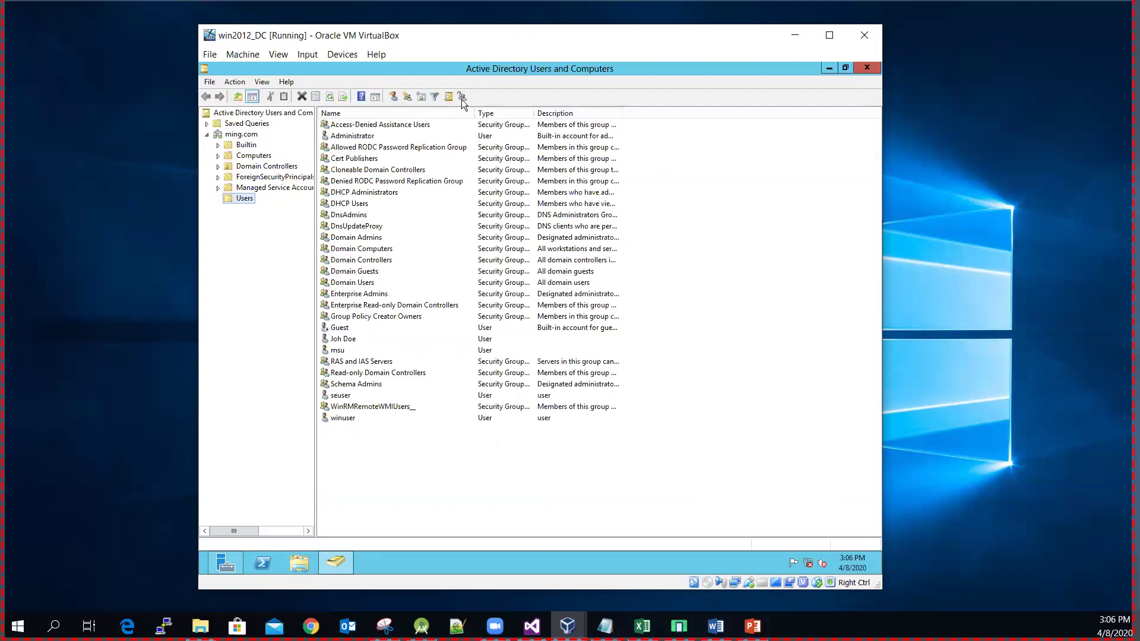
- Widen the Name column and open Properties for the domain user listed below Guest
left_click_drag(476, 109, 503, 130)
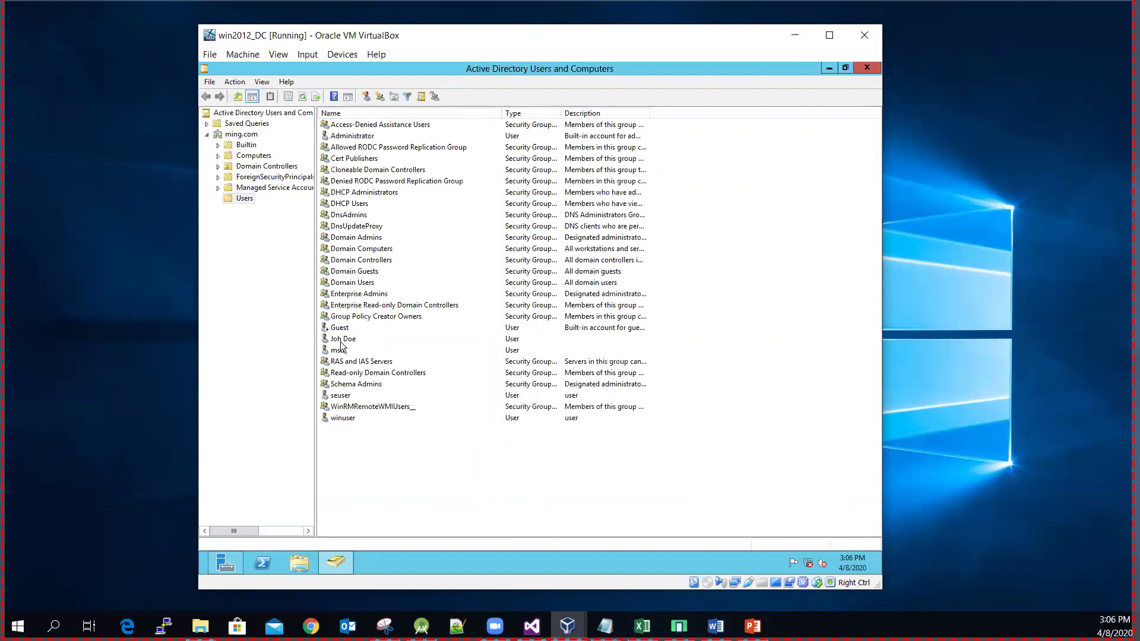
left_click(342, 341)
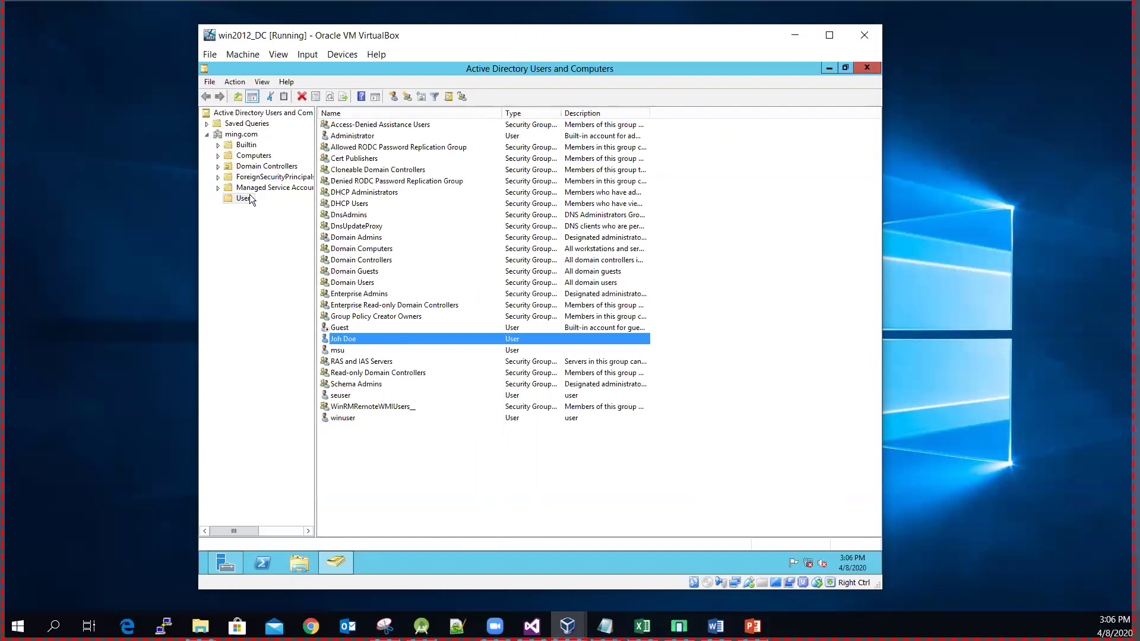
right_click(354, 338)
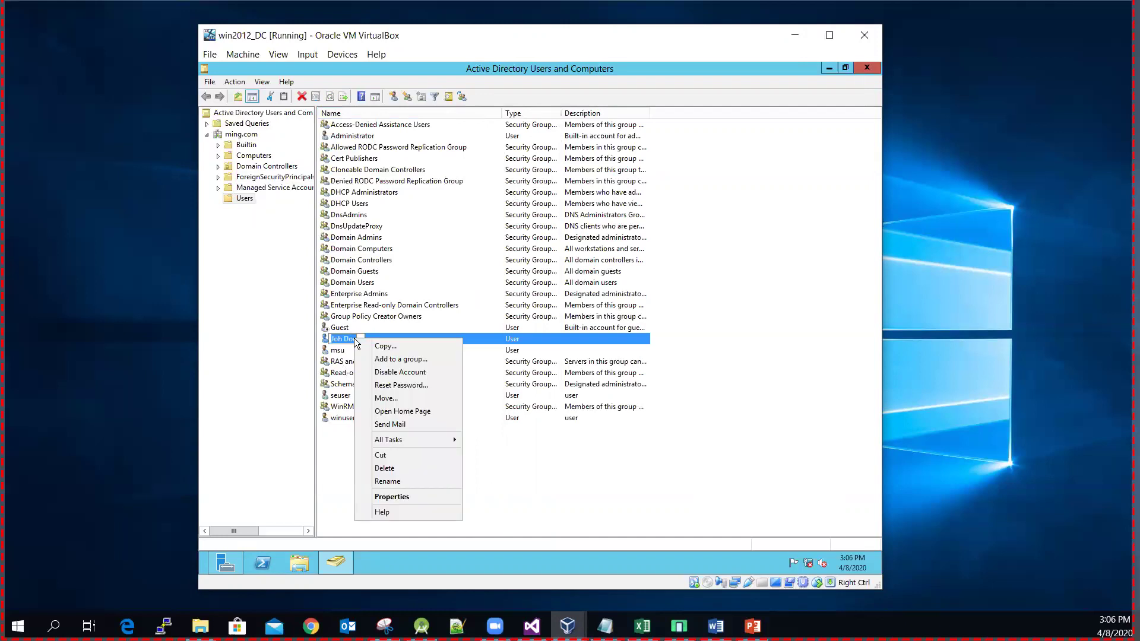
left_click(426, 497)
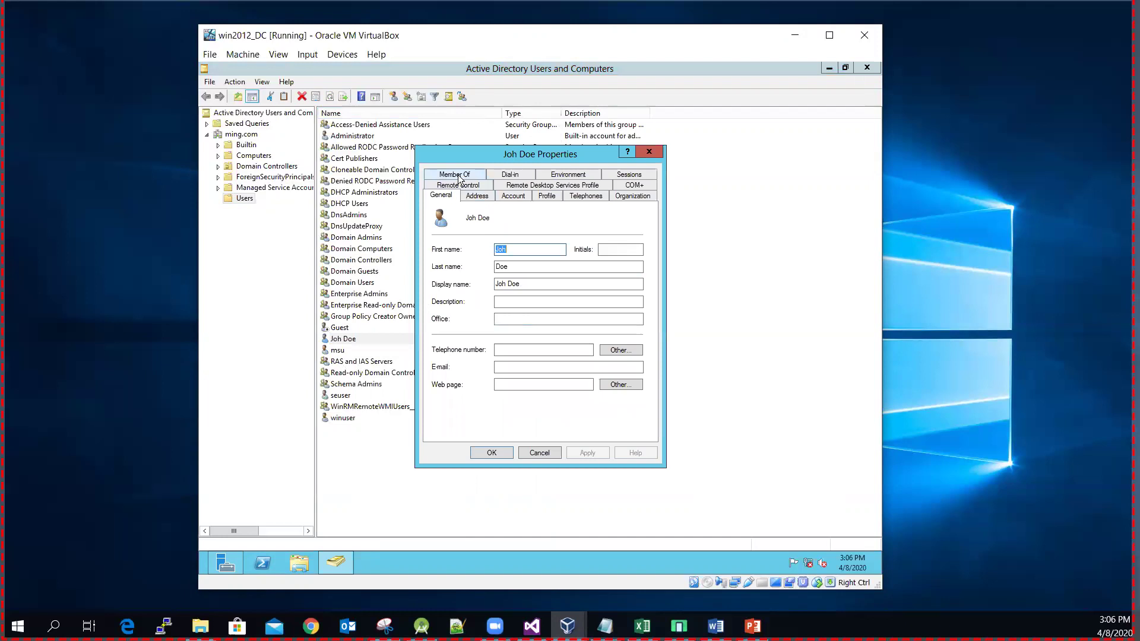
- Check the user's Member Of groups, Administrators and Domain Users, then close with OK
left_click(458, 175)
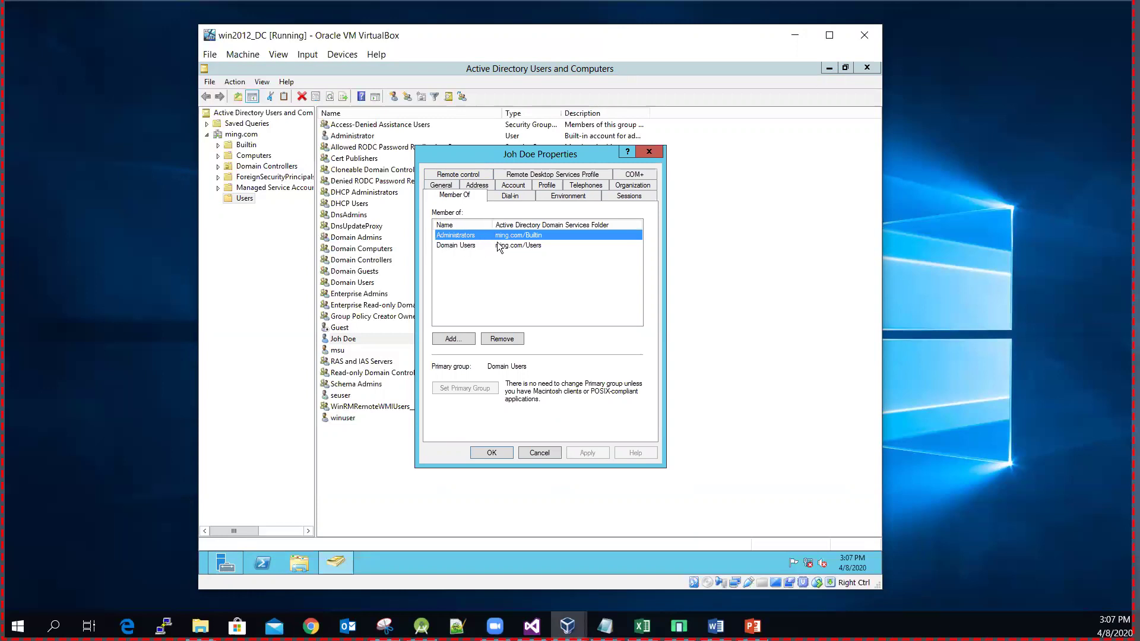
left_click(502, 454)
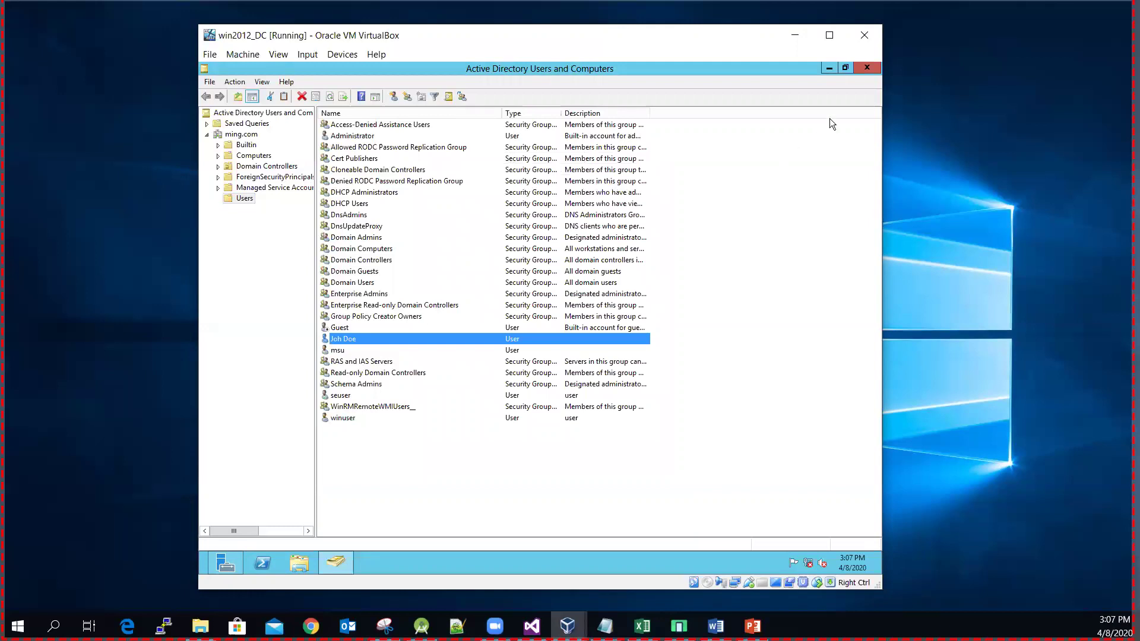
- Close Active Directory Users and Computers and Server Manager, then sign out from the Start screen
left_click(866, 69)
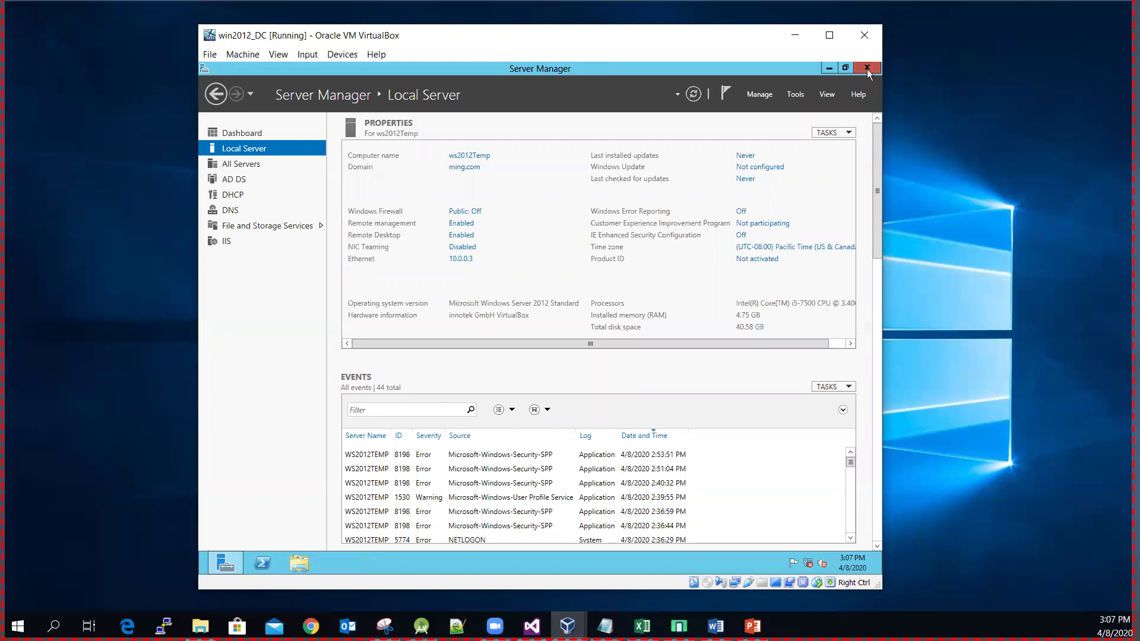
left_click(866, 69)
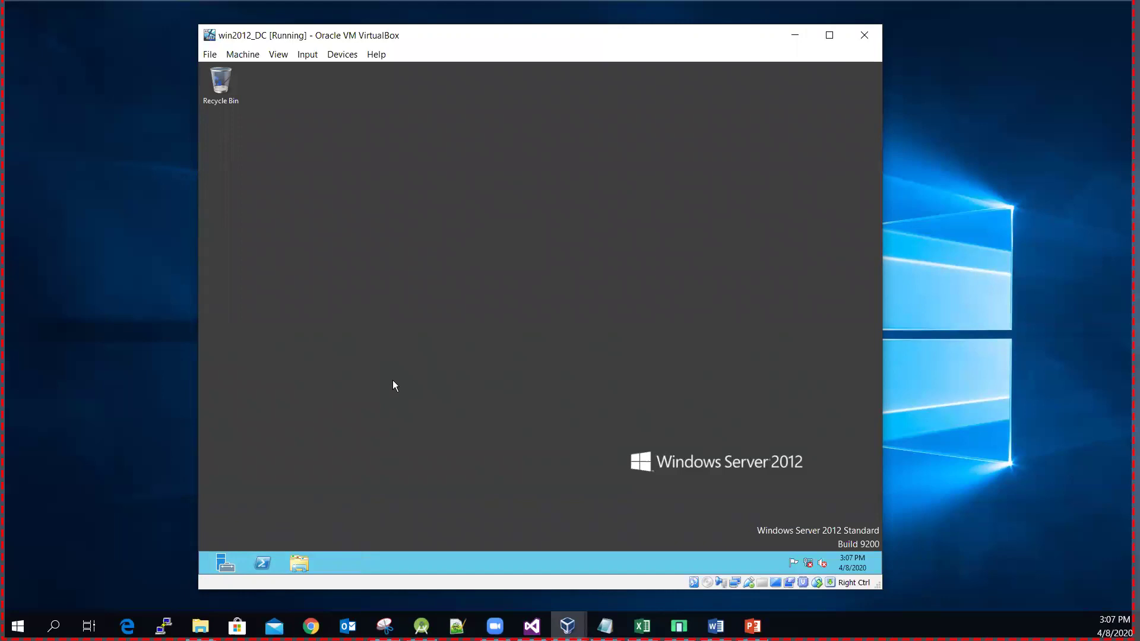
key("super")
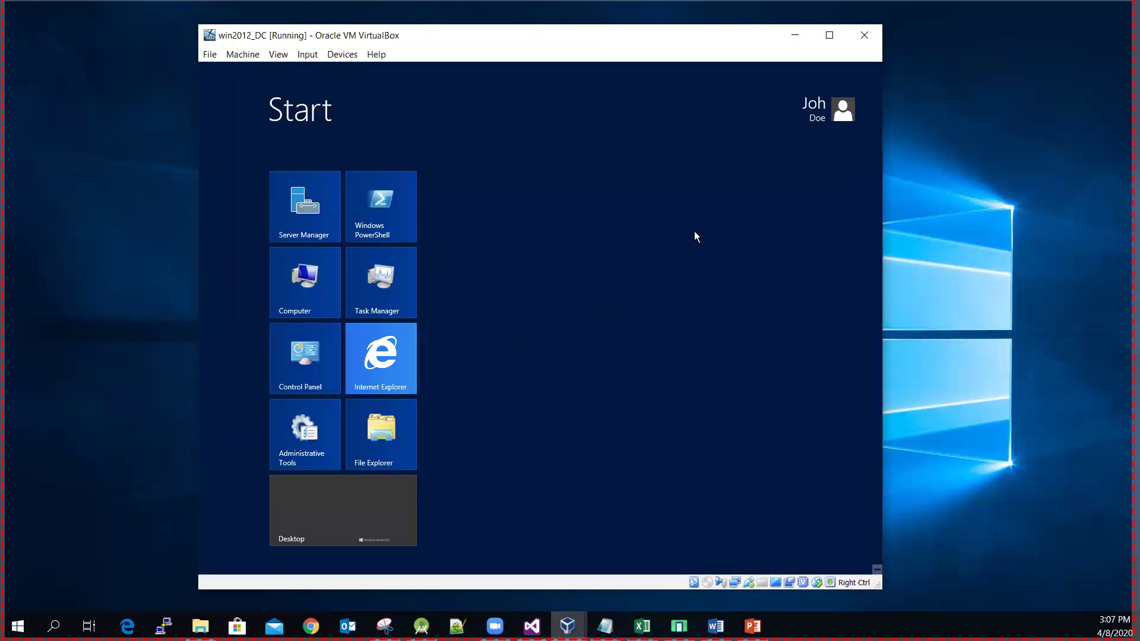
left_click(815, 110)
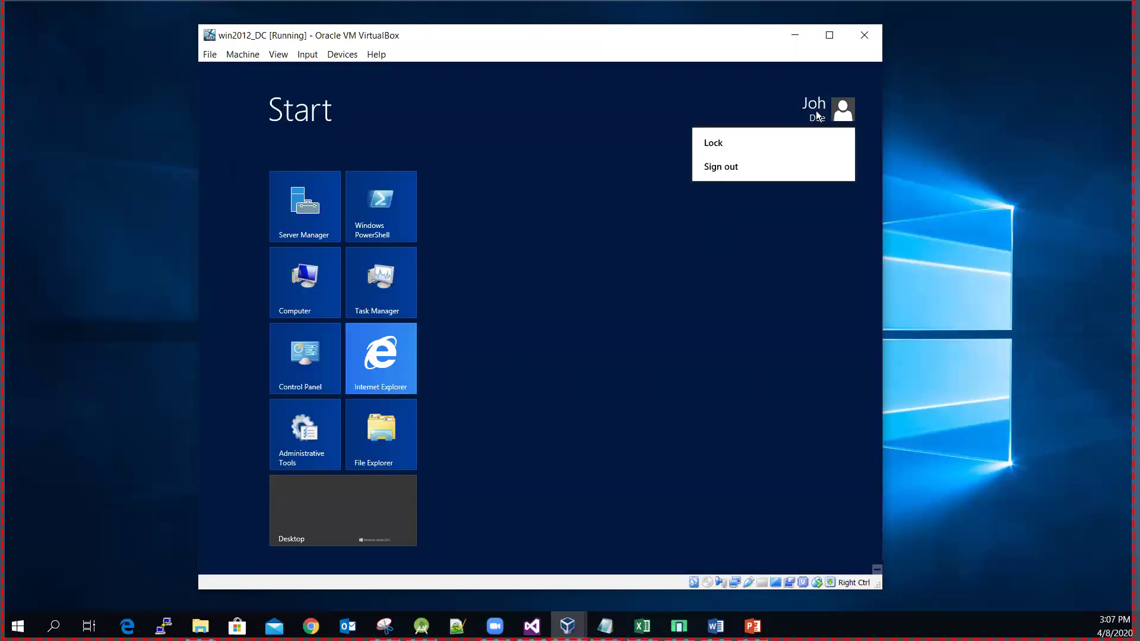
left_click(761, 172)
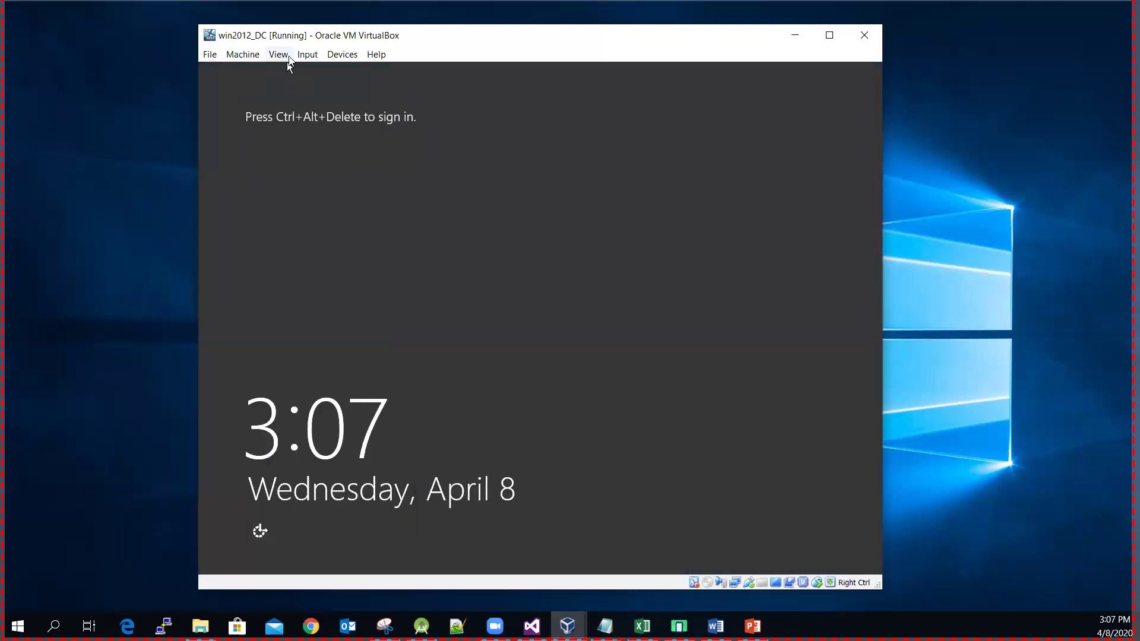
- Send Ctrl-Alt-Del to the guest through Input > Keyboard > Insert Ctrl-Alt-Del
left_click(308, 55)
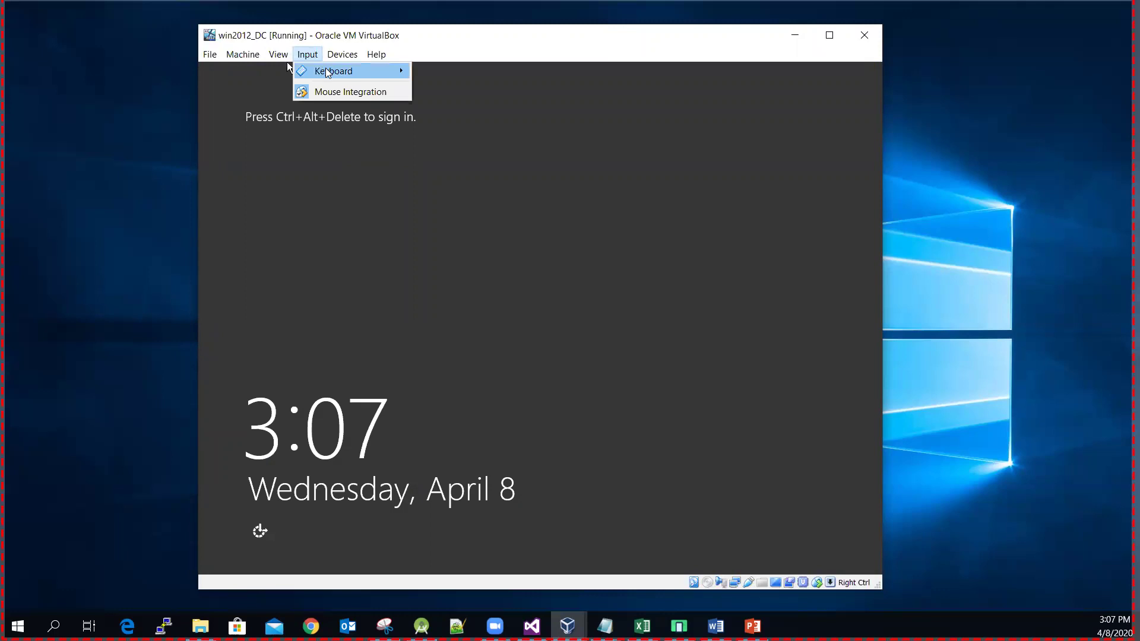
mouse_move(328, 71)
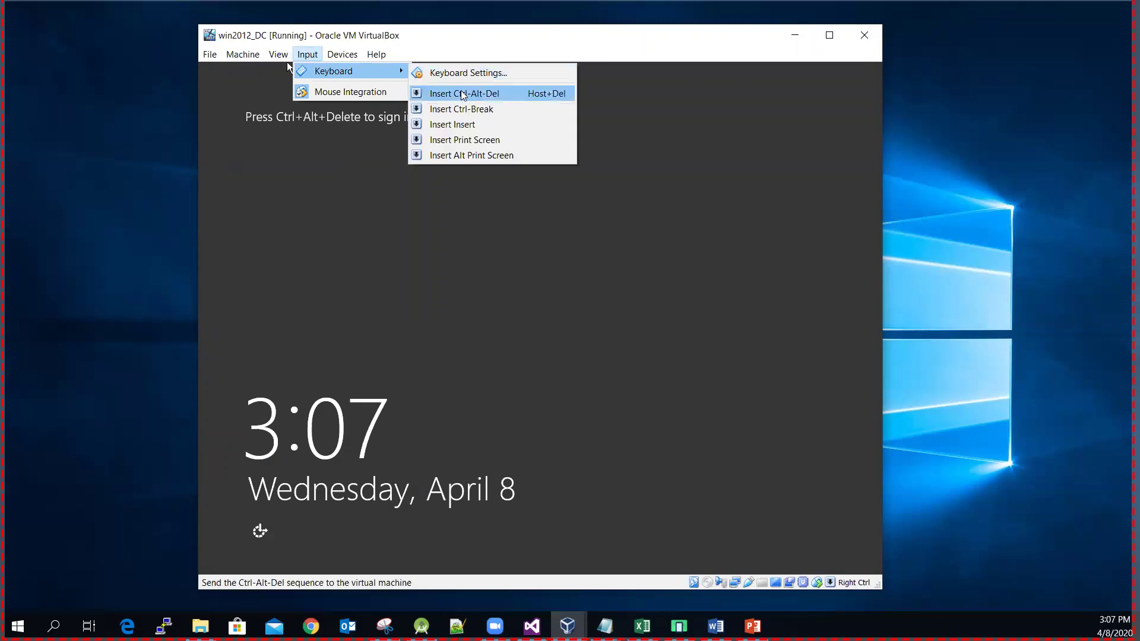
left_click(463, 94)
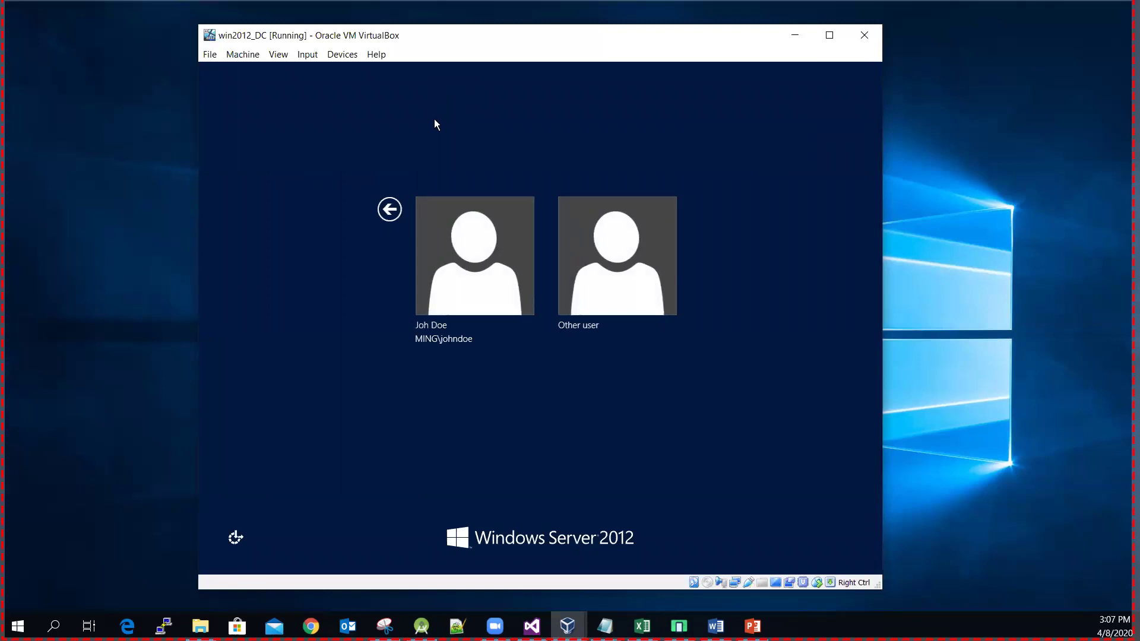
- Choose the domain user's tile, enter and verify the password, and sign in
left_click(458, 292)
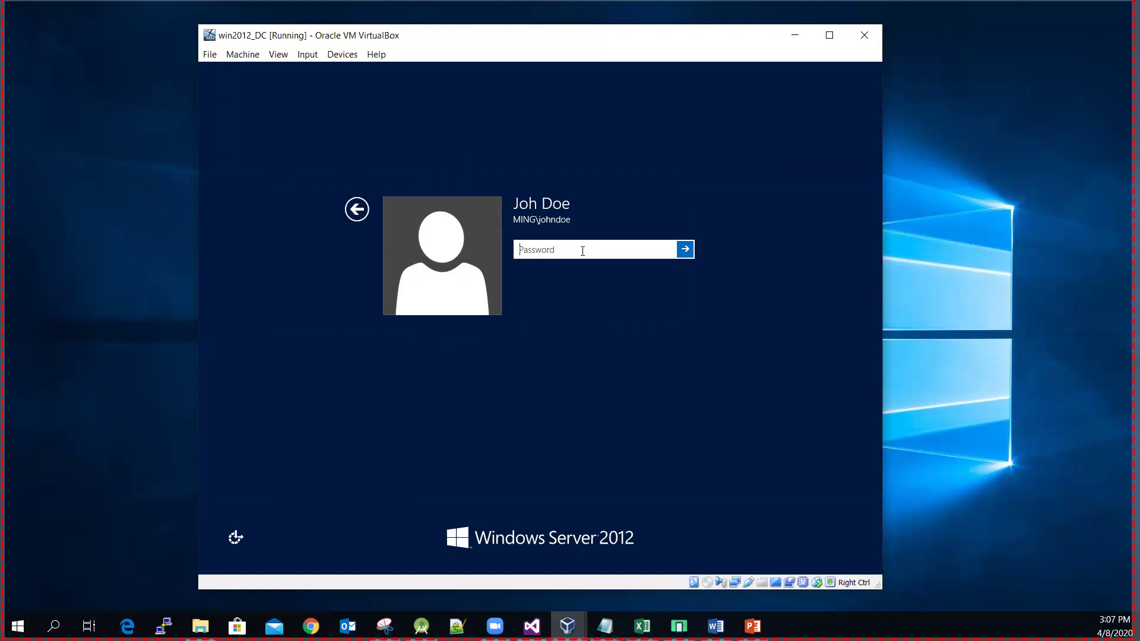
type("*********")
left_click(673, 250)
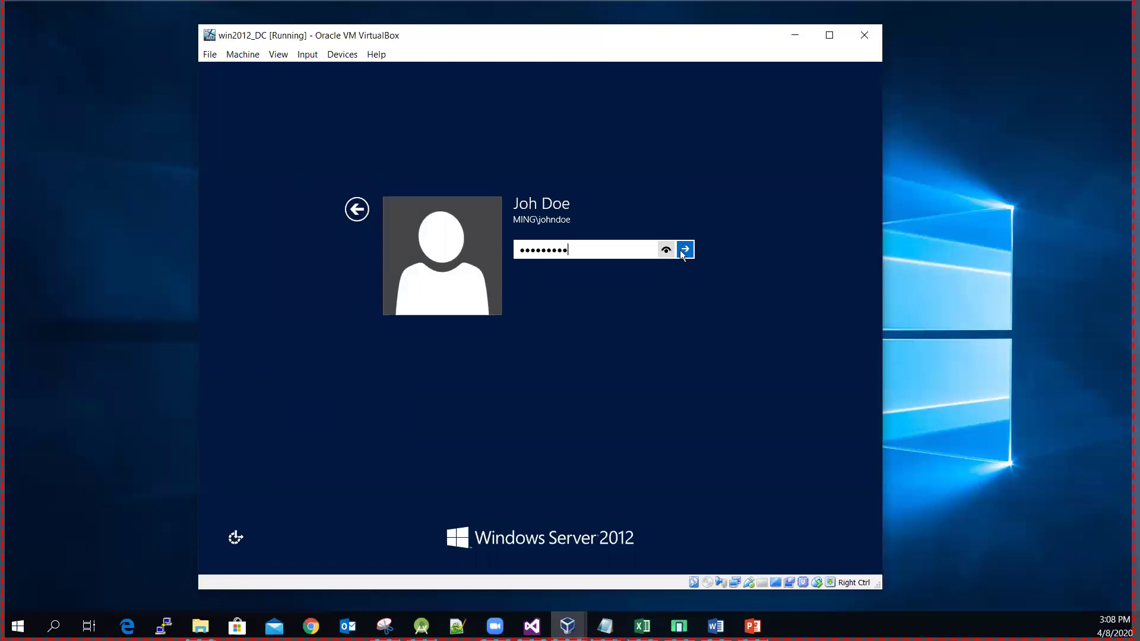
left_click(687, 250)
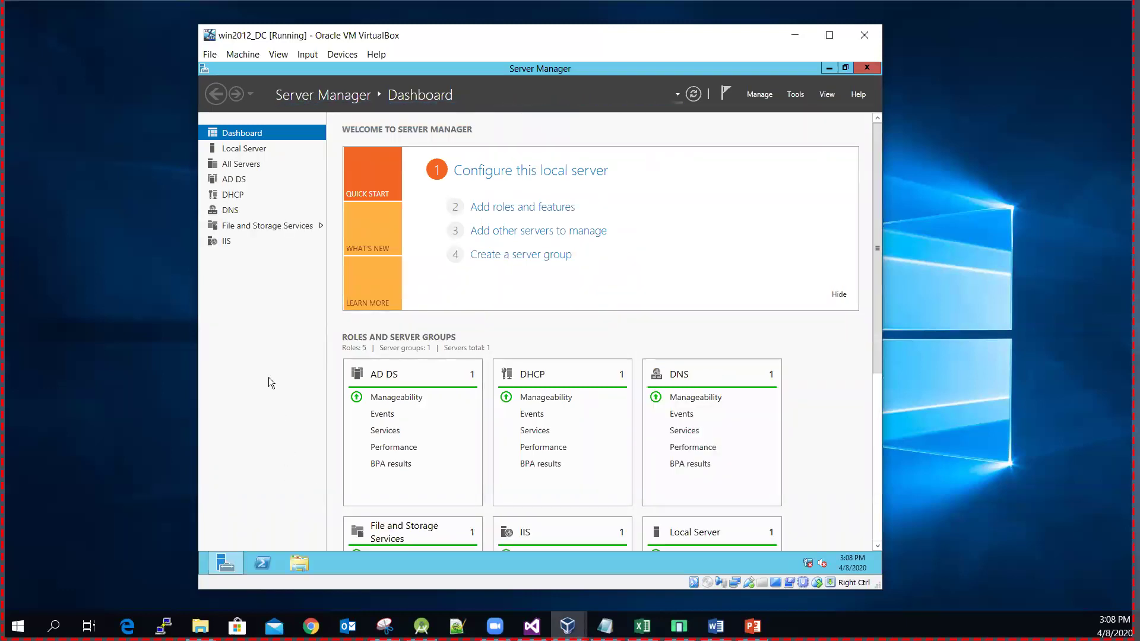
- Browse File Explorer to C:\Users, the domain user's profile, My Documents, and select New Text Document
left_click(303, 569)
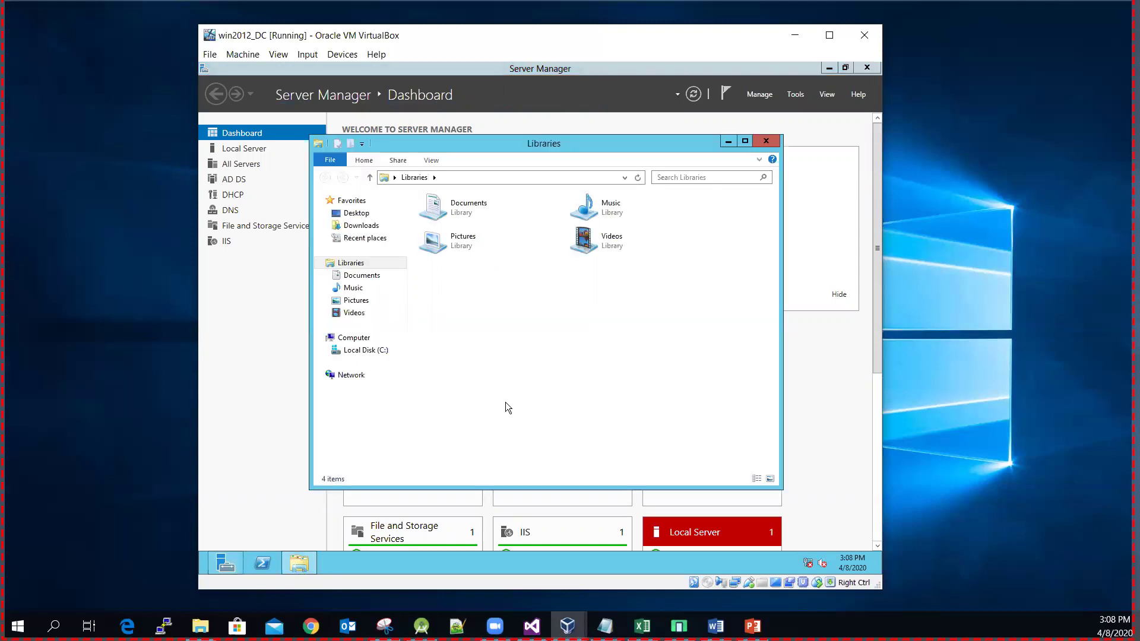
left_click(366, 350)
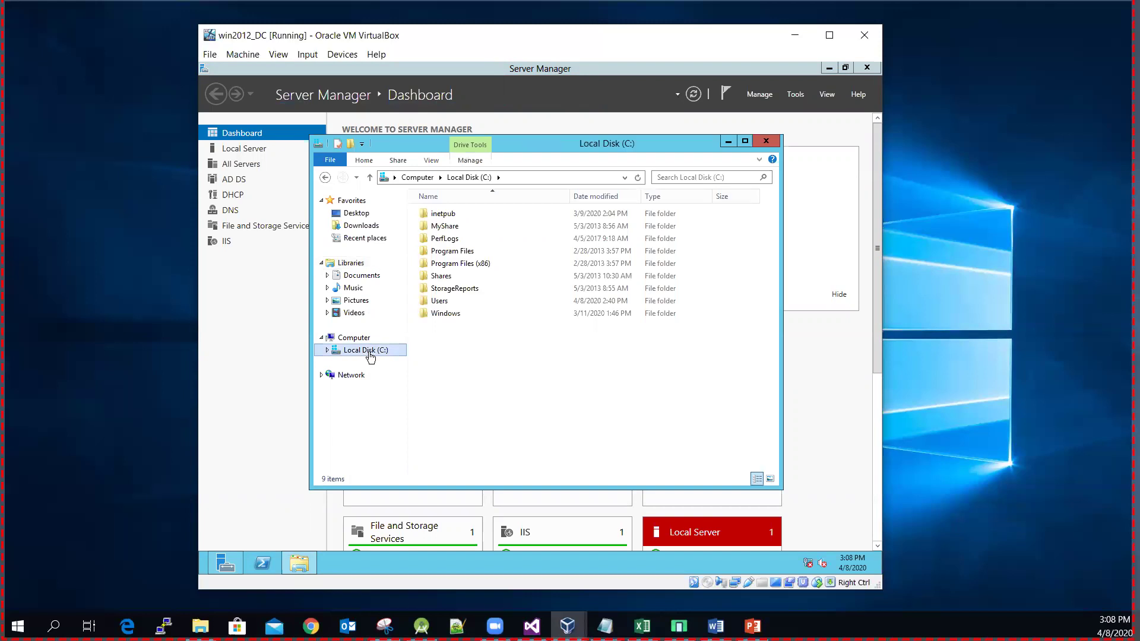
double_click(432, 301)
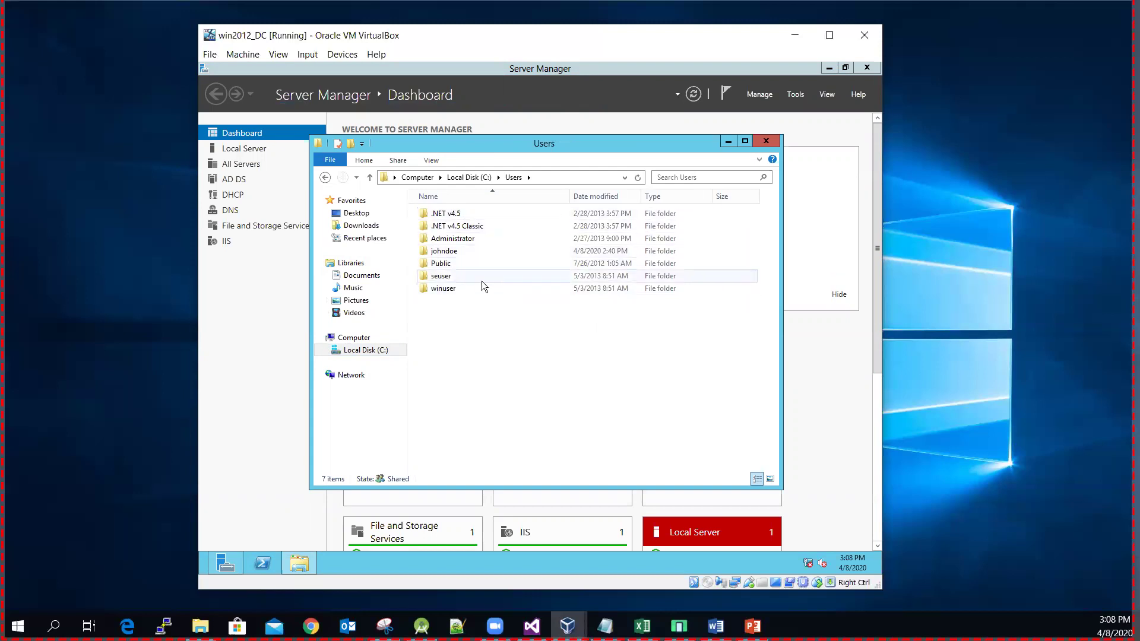
double_click(457, 256)
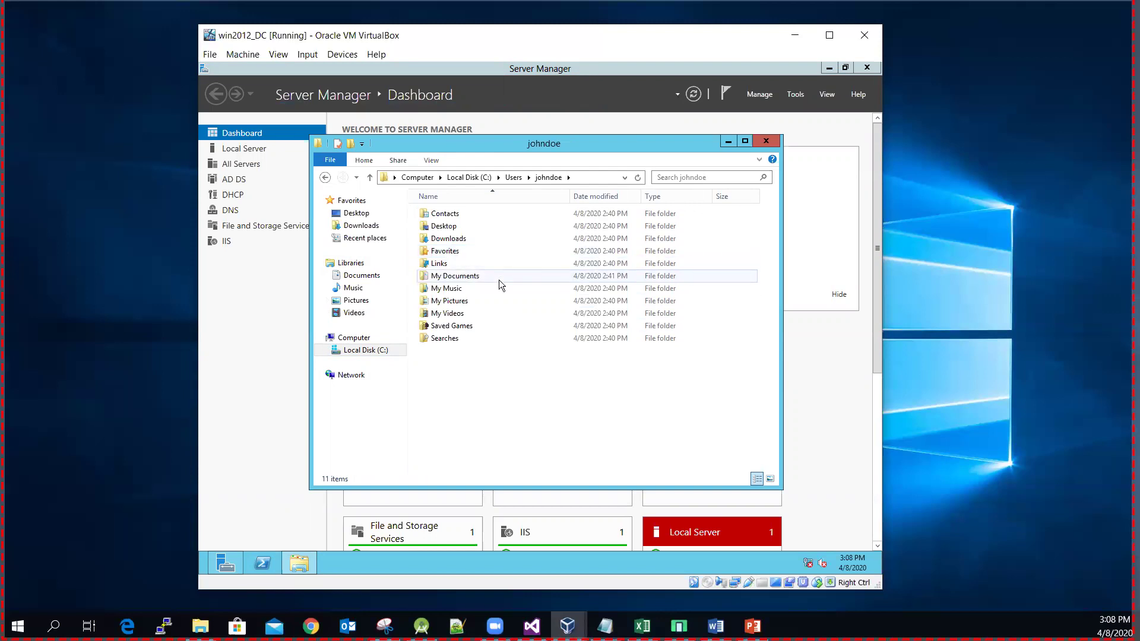
mouse_move(498, 280)
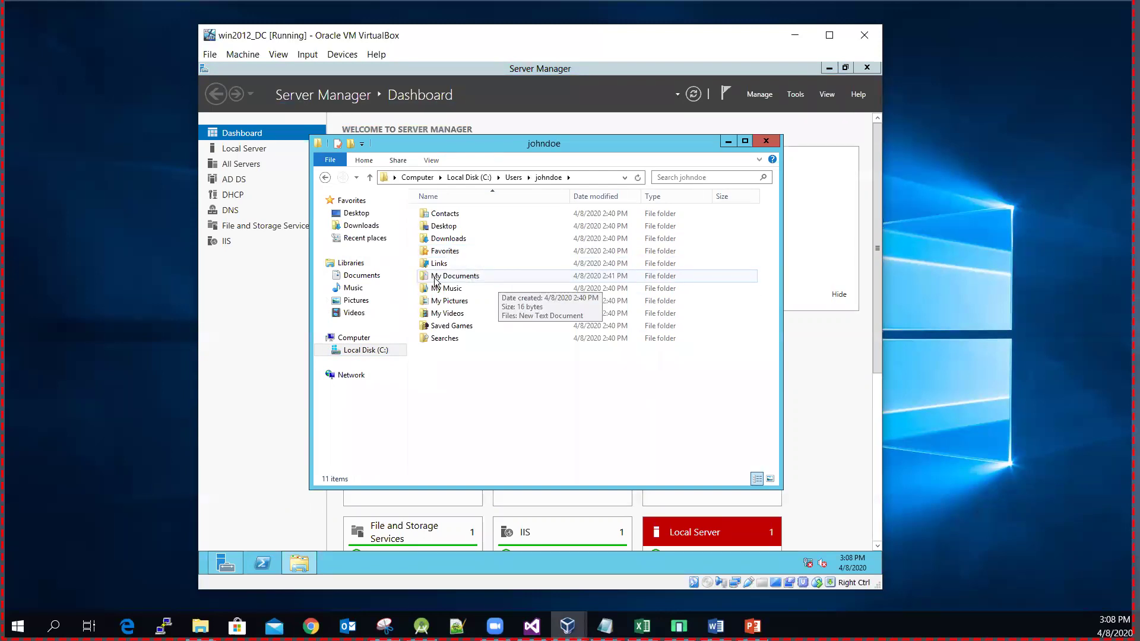
double_click(434, 276)
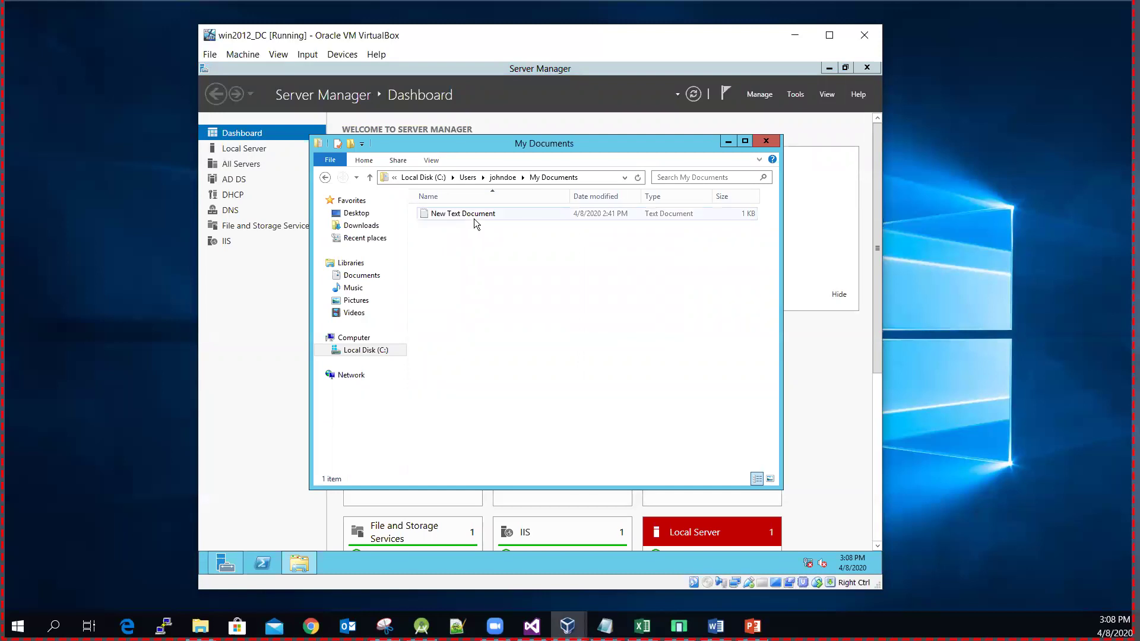
left_click(475, 221)
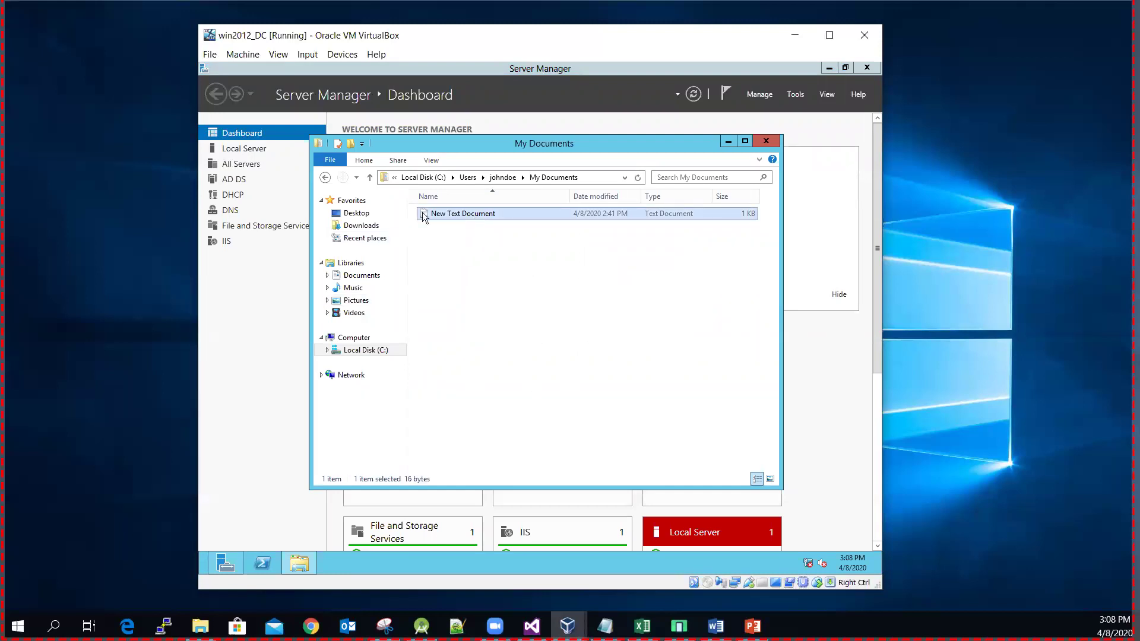
- In the guest, view and close New Text Document, close My Documents, and minimize Server Manager
double_click(475, 215)
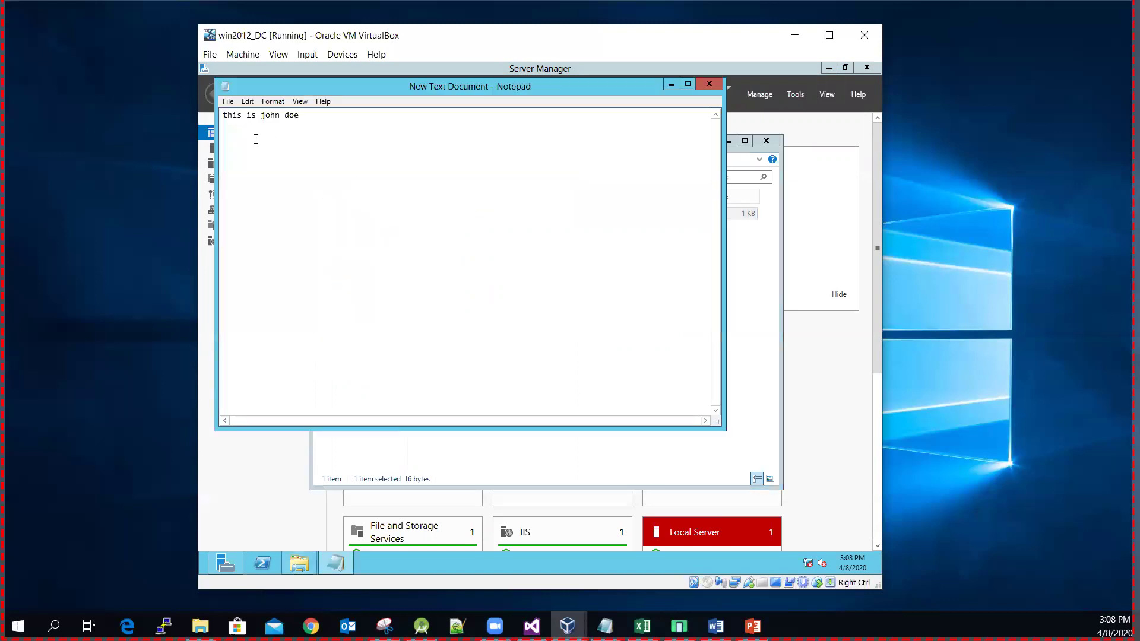
left_click(709, 83)
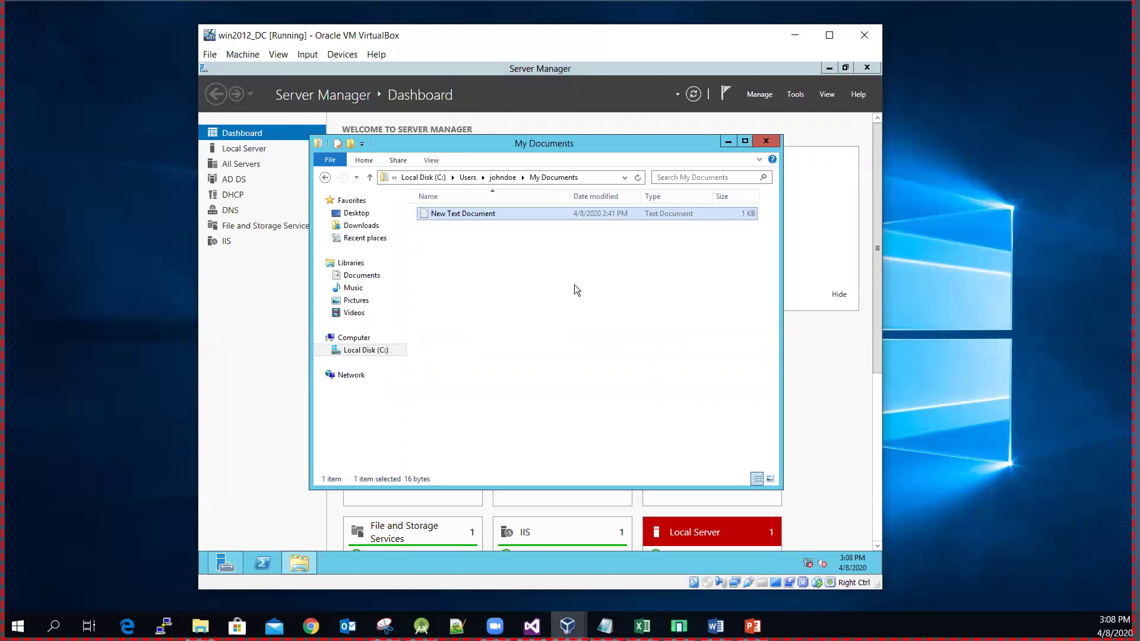
left_click(772, 143)
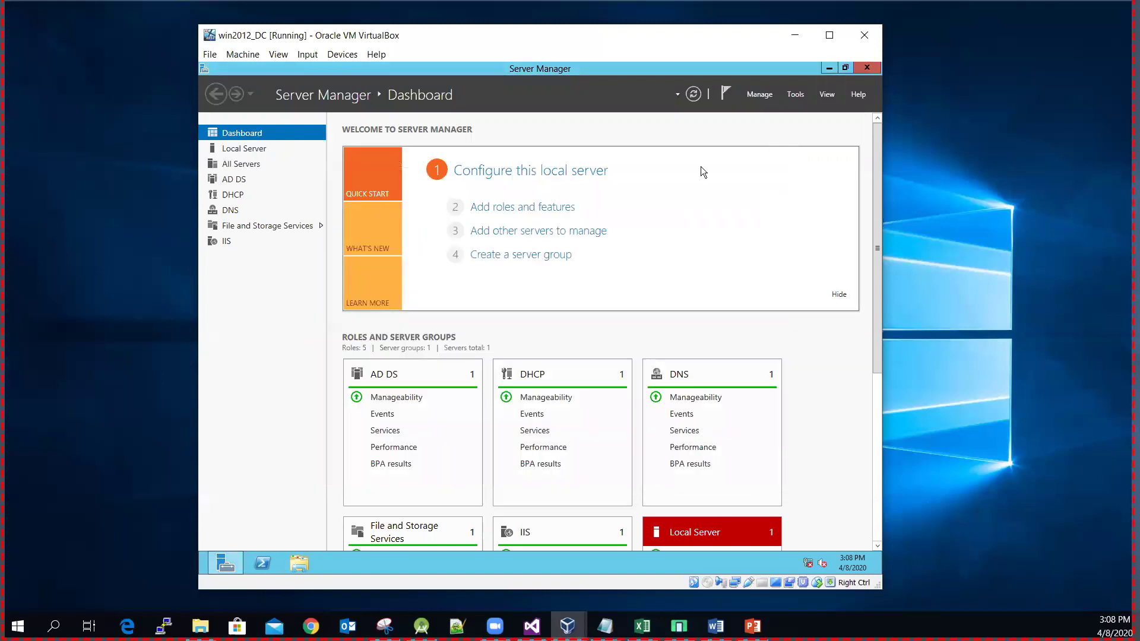
left_click(830, 68)
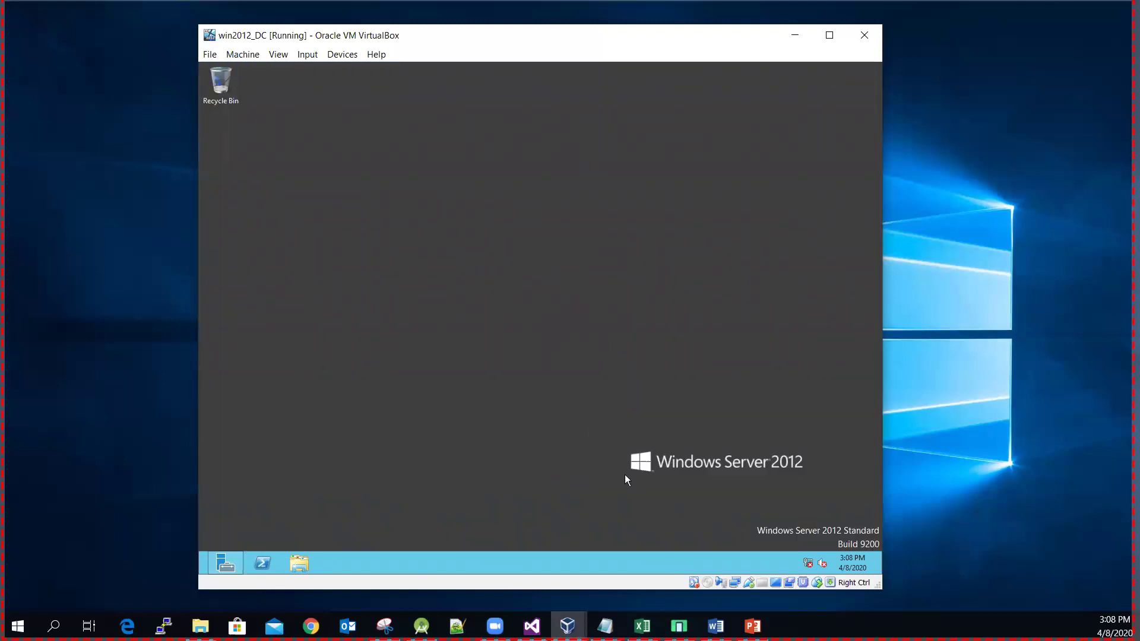
- Return to PowerPoint, pause the screen recording, and close the dock to insert the video on slide 1
left_click(752, 625)
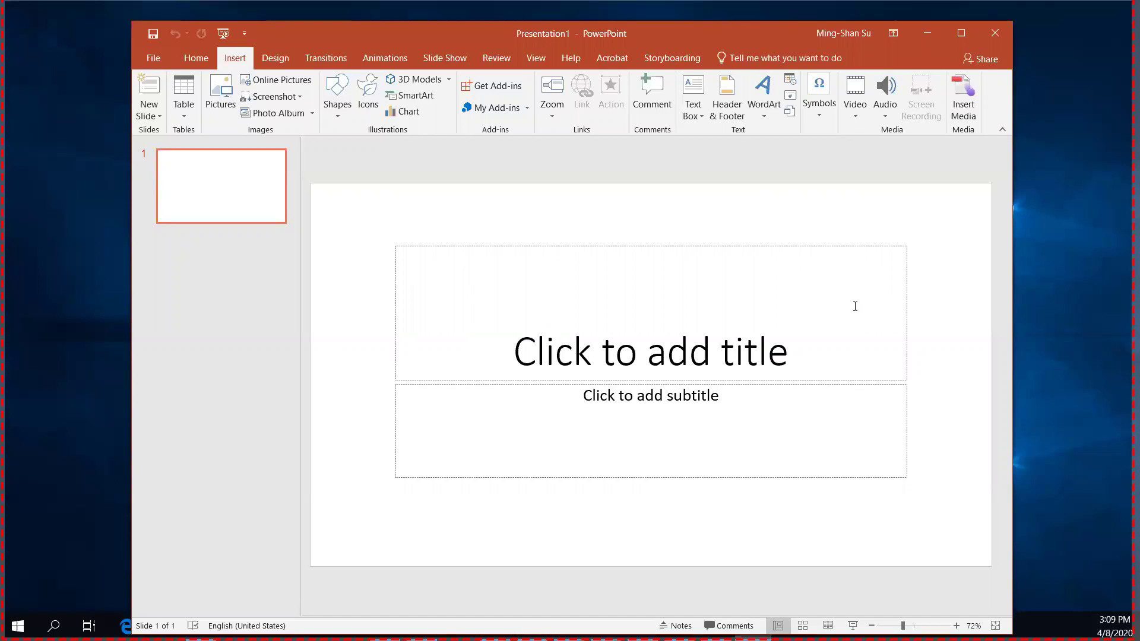
mouse_move(499, 44)
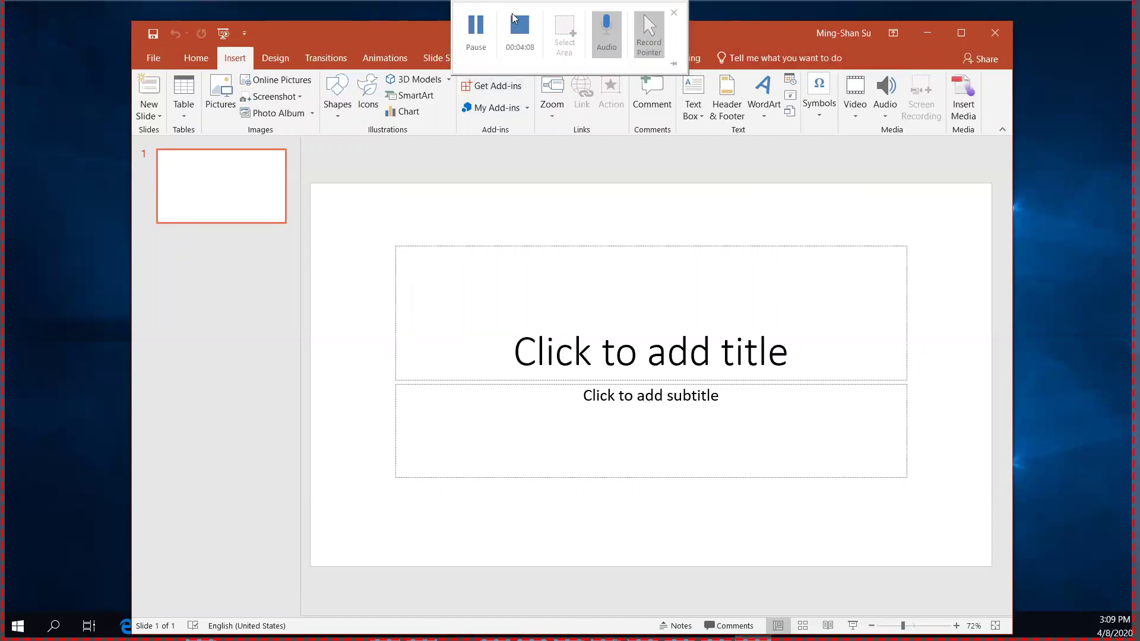
left_click(477, 30)
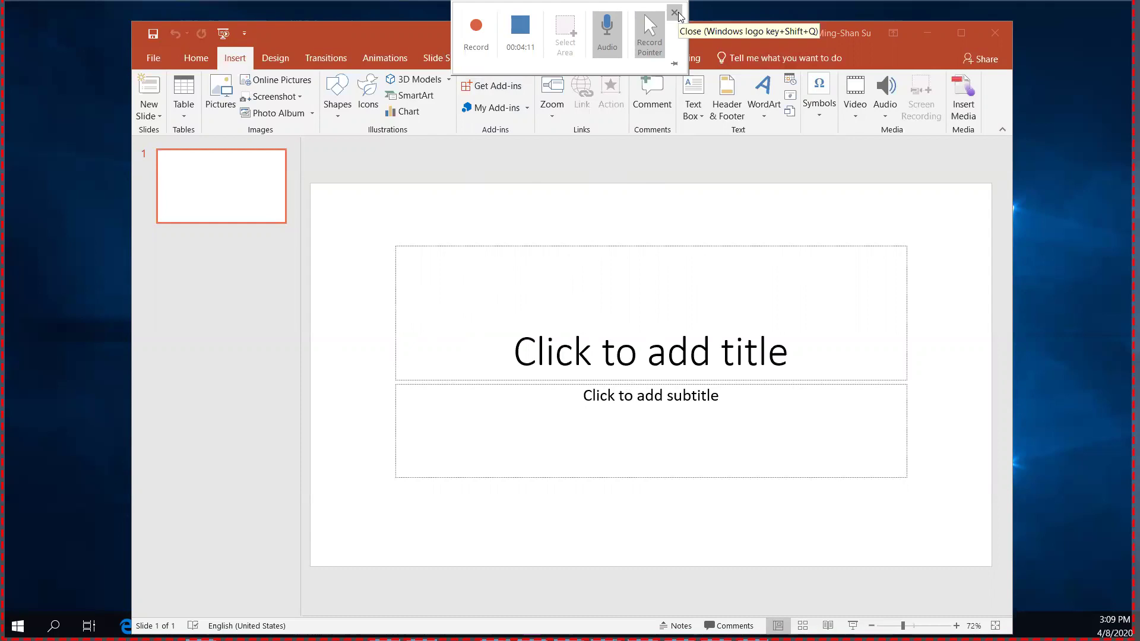
left_click(679, 15)
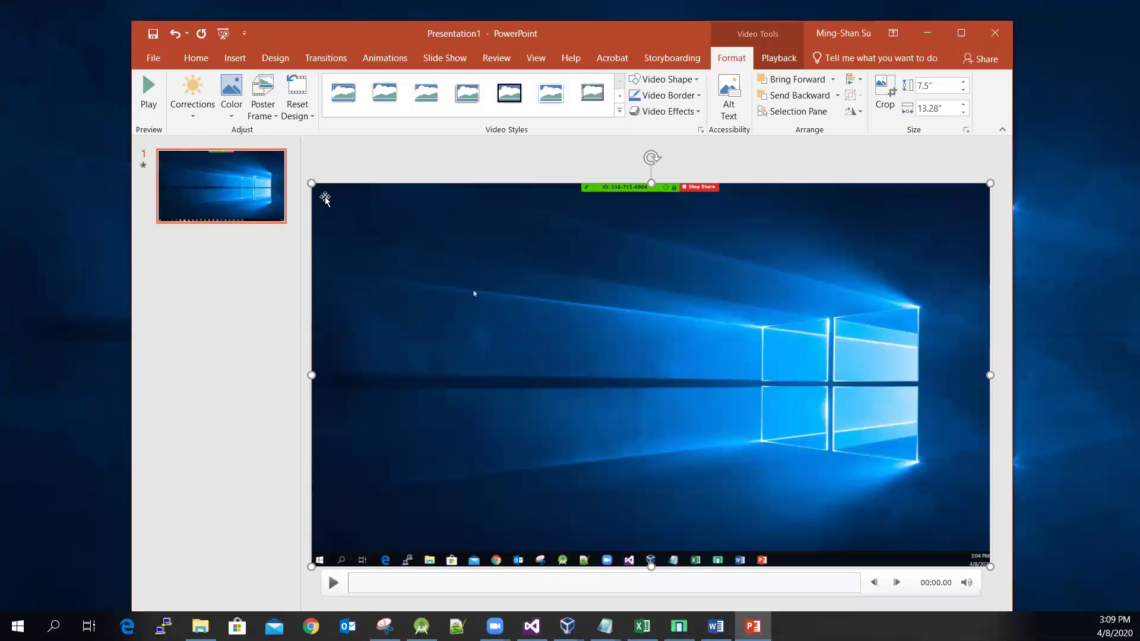
- Play the inserted video, pause it at 00:02.74, and open its right-click menu
left_click(332, 589)
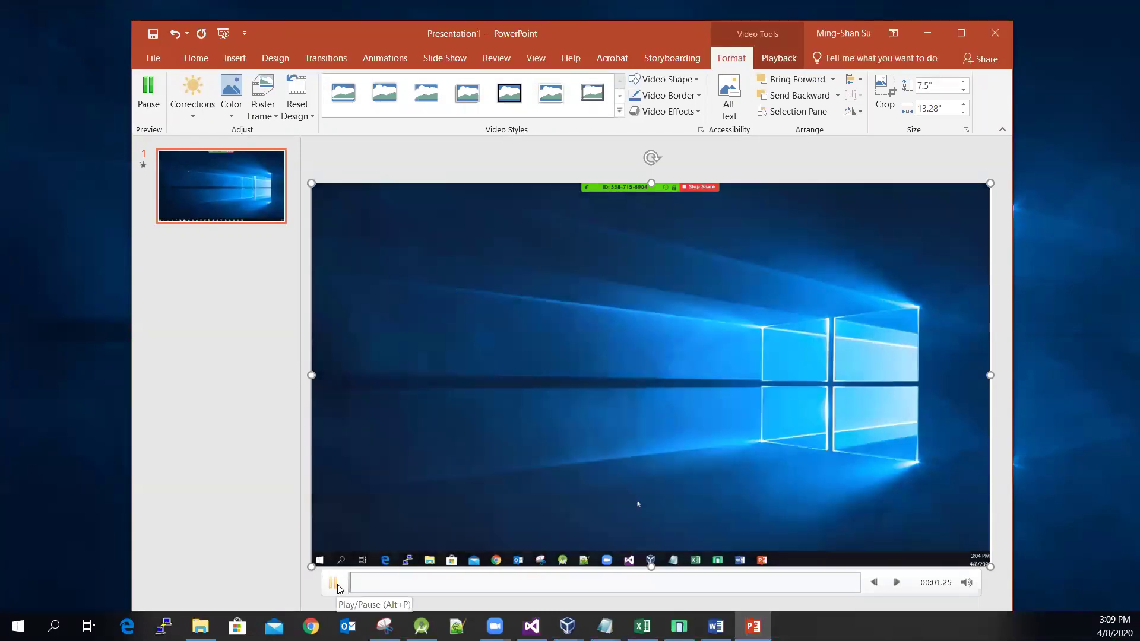
left_click(333, 585)
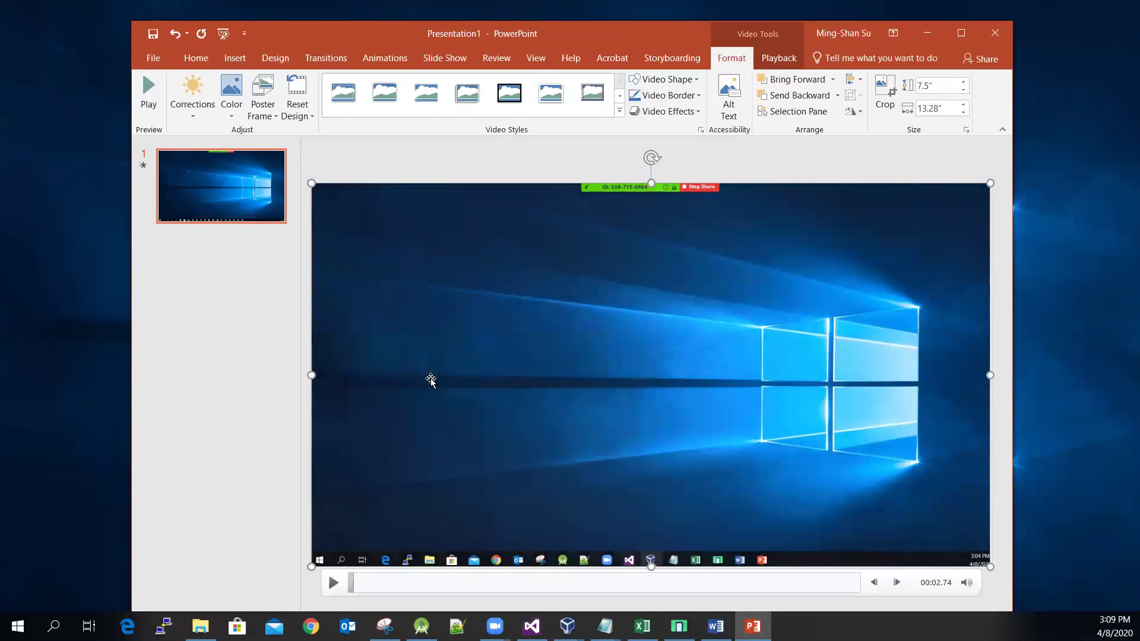
right_click(440, 316)
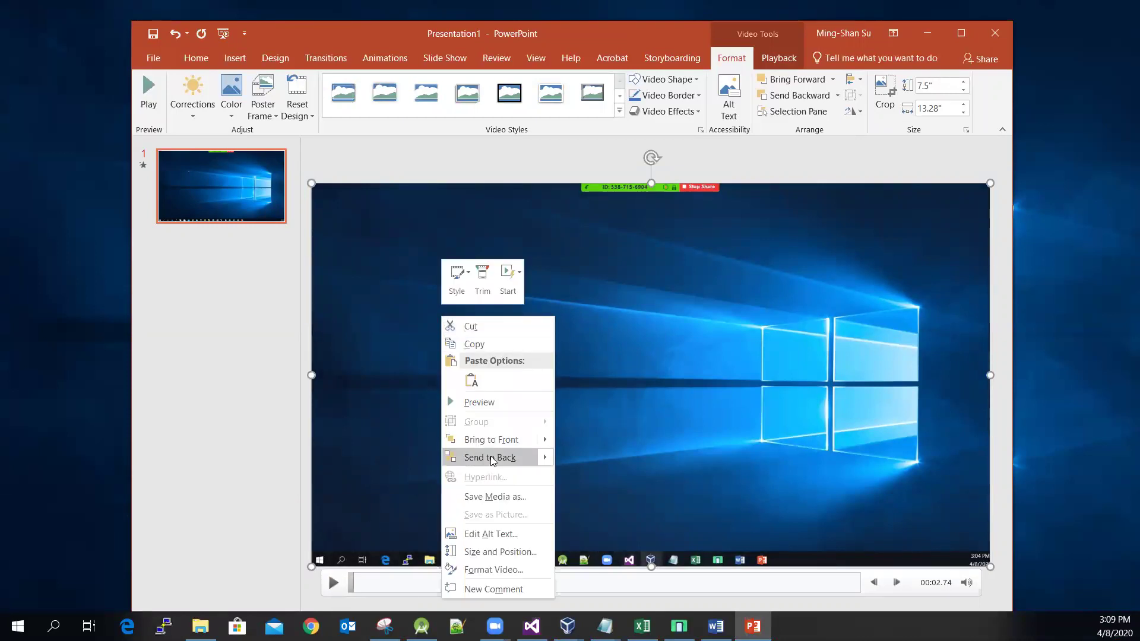
- Use Save Media as to save the video over Videos\homework04_ex01.mp4, confirming the replacement
left_click(524, 497)
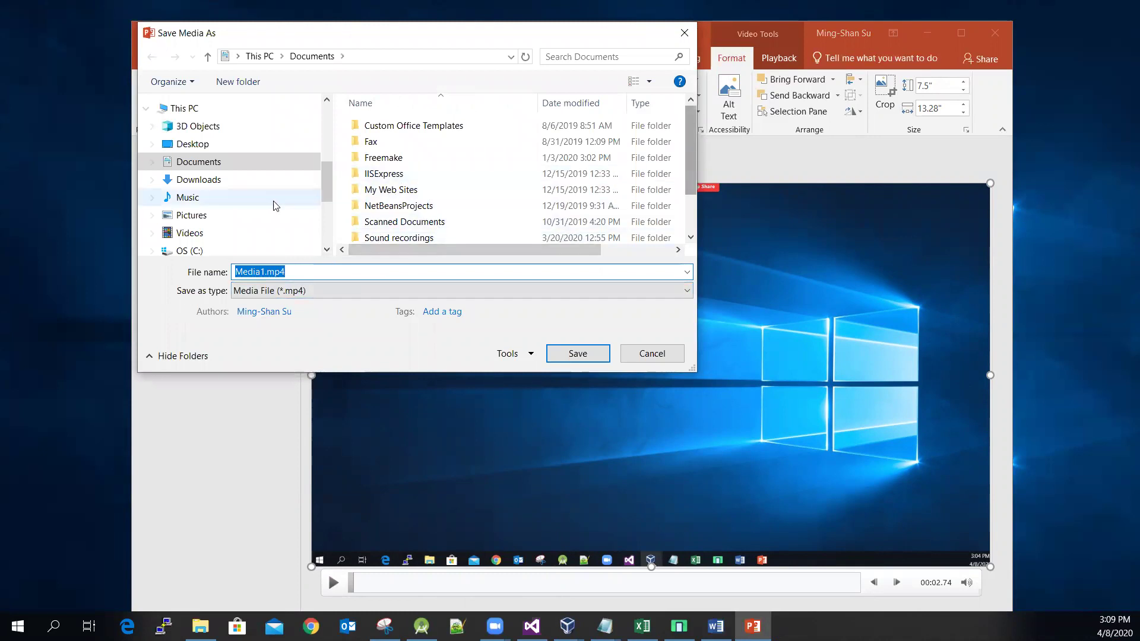
left_click(190, 233)
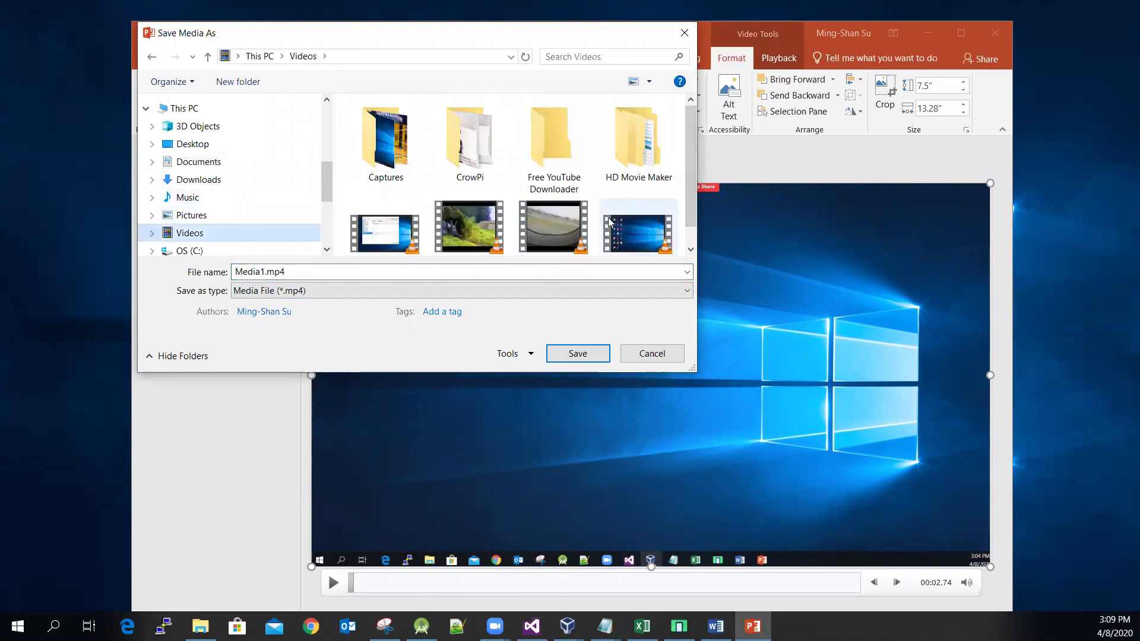
left_click_drag(692, 181, 692, 198)
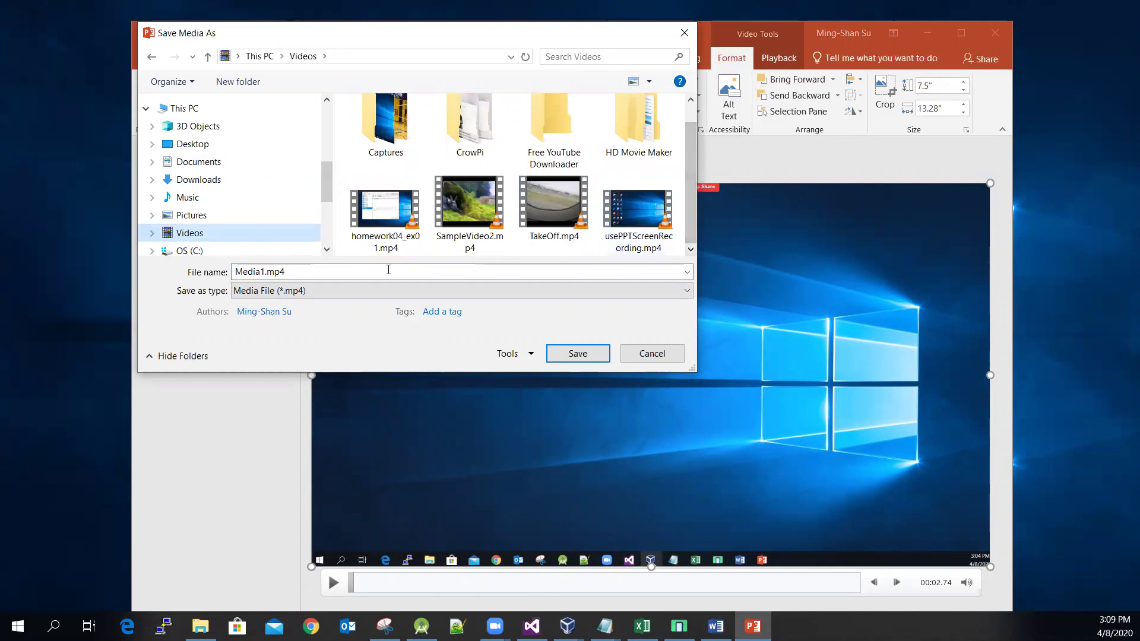
left_click(385, 214)
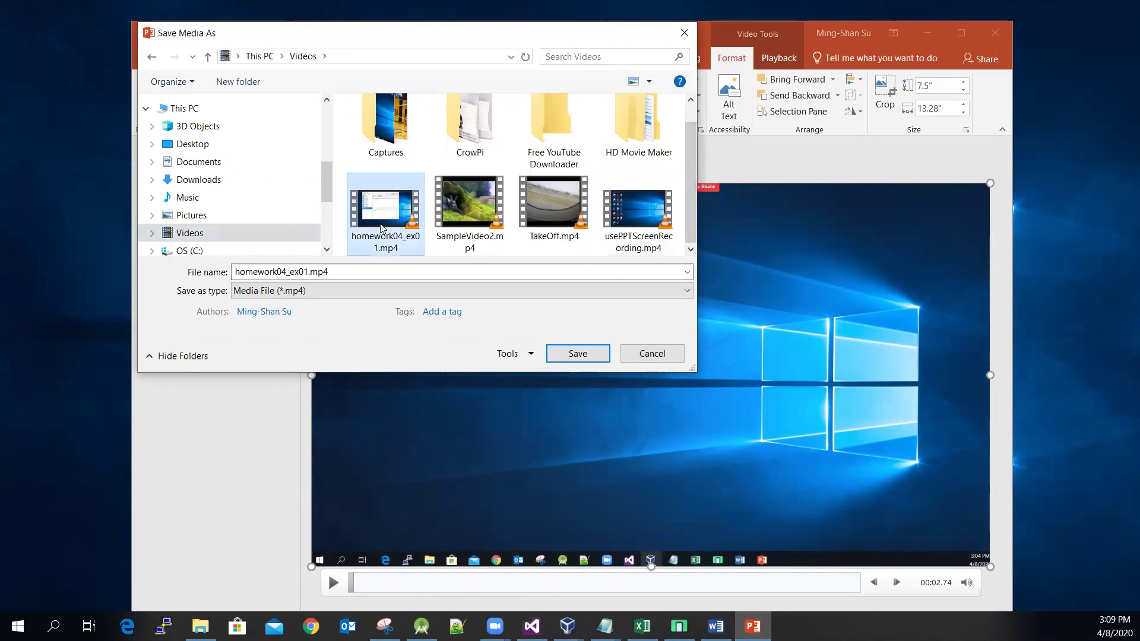
left_click(589, 355)
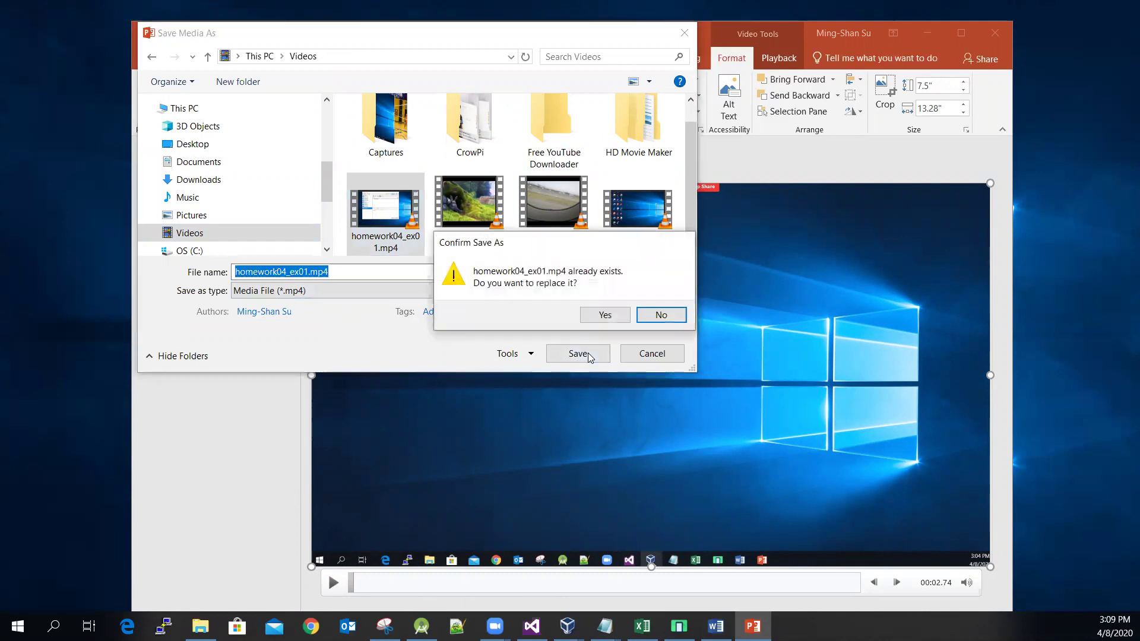
left_click(605, 315)
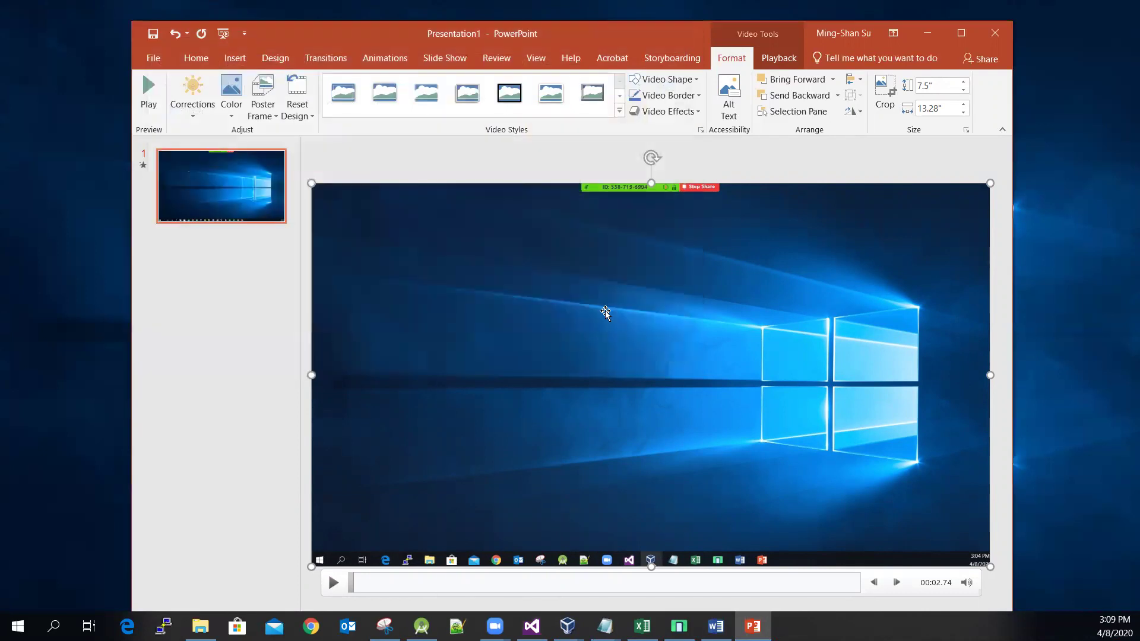
- Minimize PowerPoint and the VM, then show File Explorer's Videos folder with homework04_ex01.mp4 (4:12, 158 MB)
left_click(926, 34)
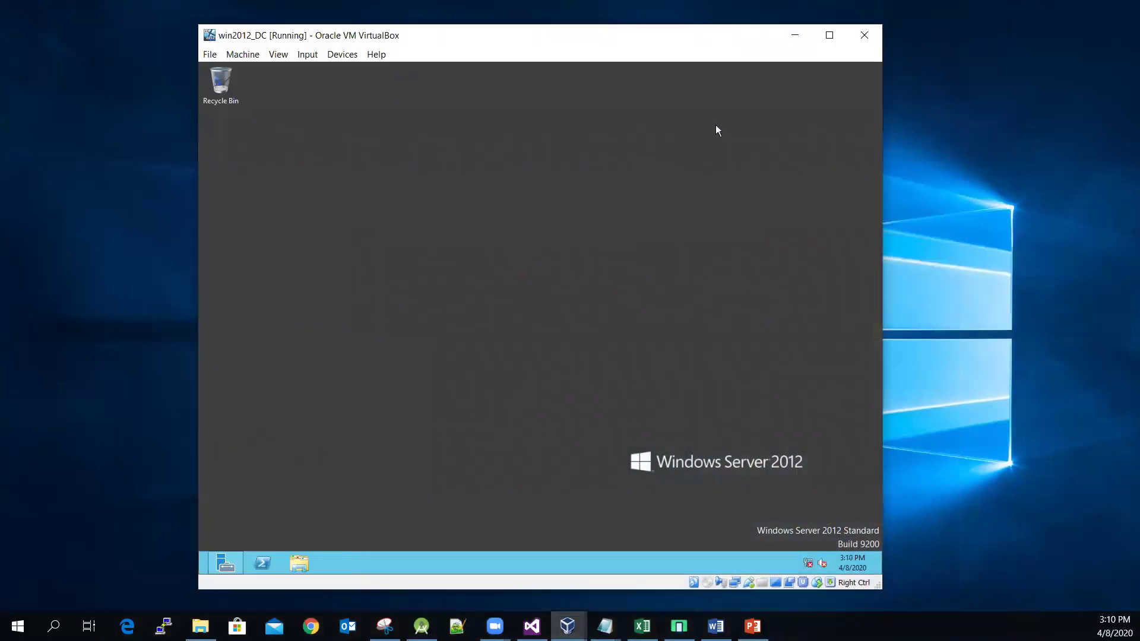
left_click(795, 35)
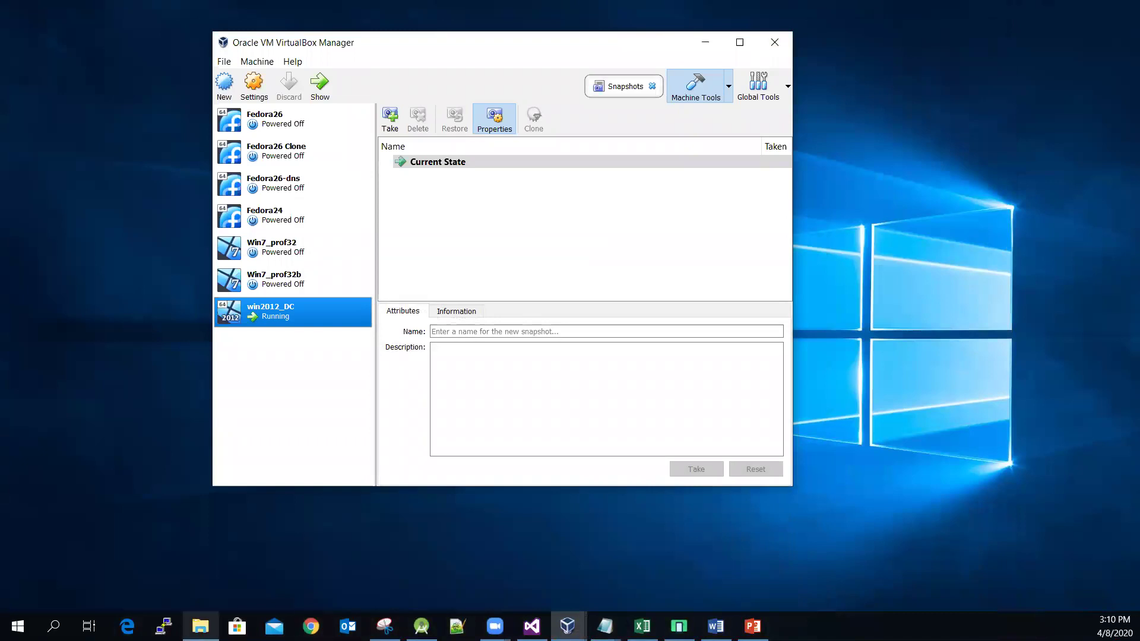
left_click(200, 626)
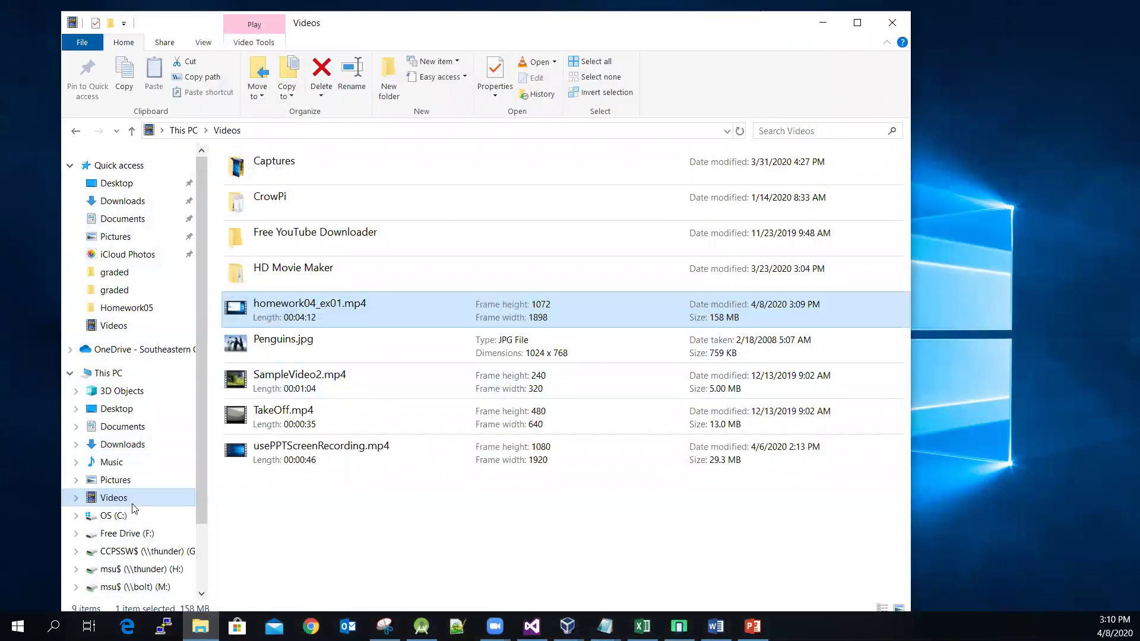
left_click(133, 504)
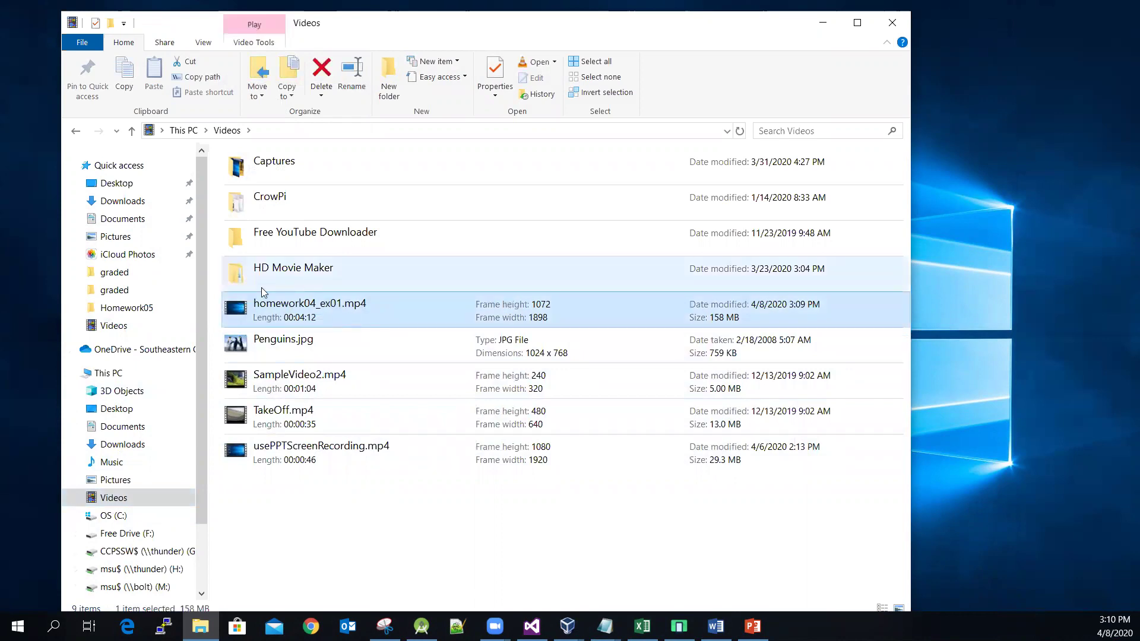
- Play homework04_ex01.mp4 in VLC, seek to about 02:21, and pause on the Server Manager view
double_click(285, 319)
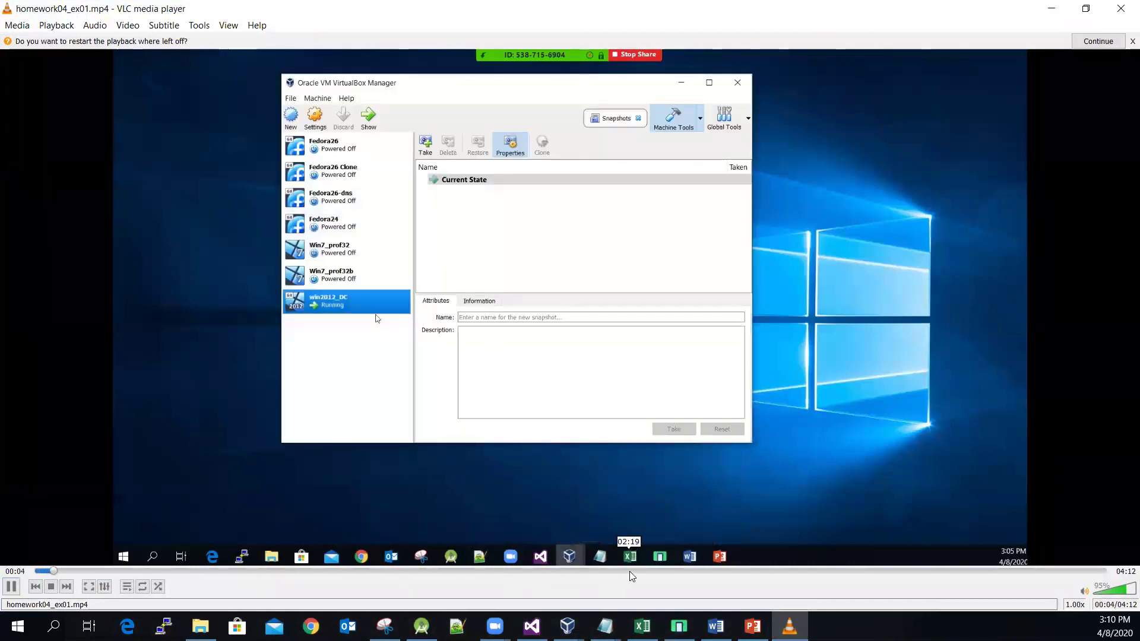
left_click(629, 571)
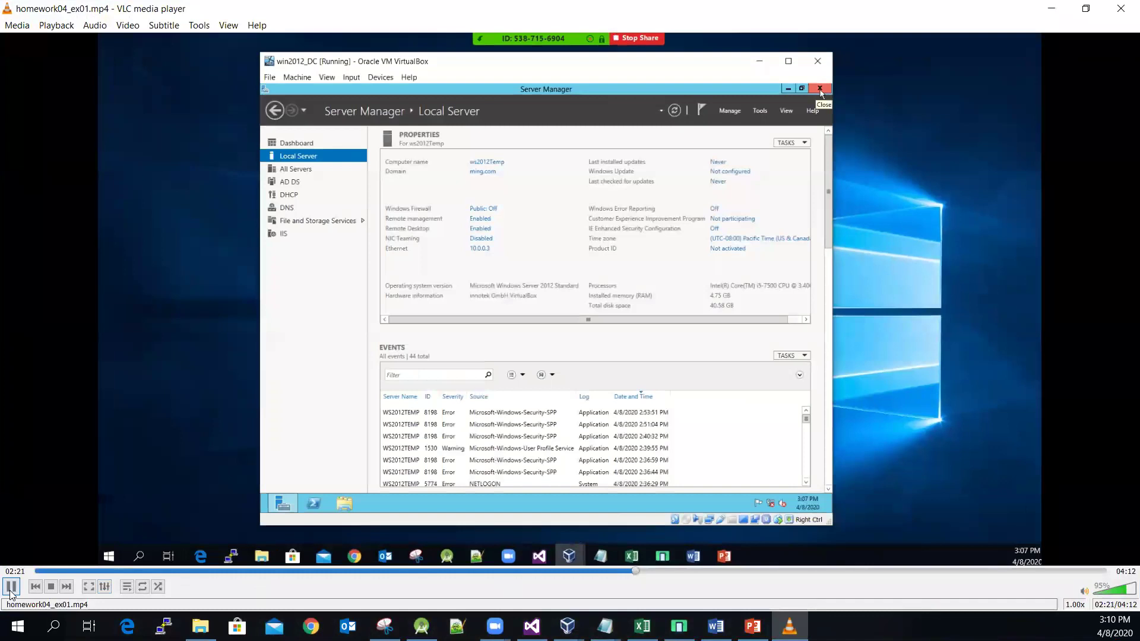
left_click(11, 590)
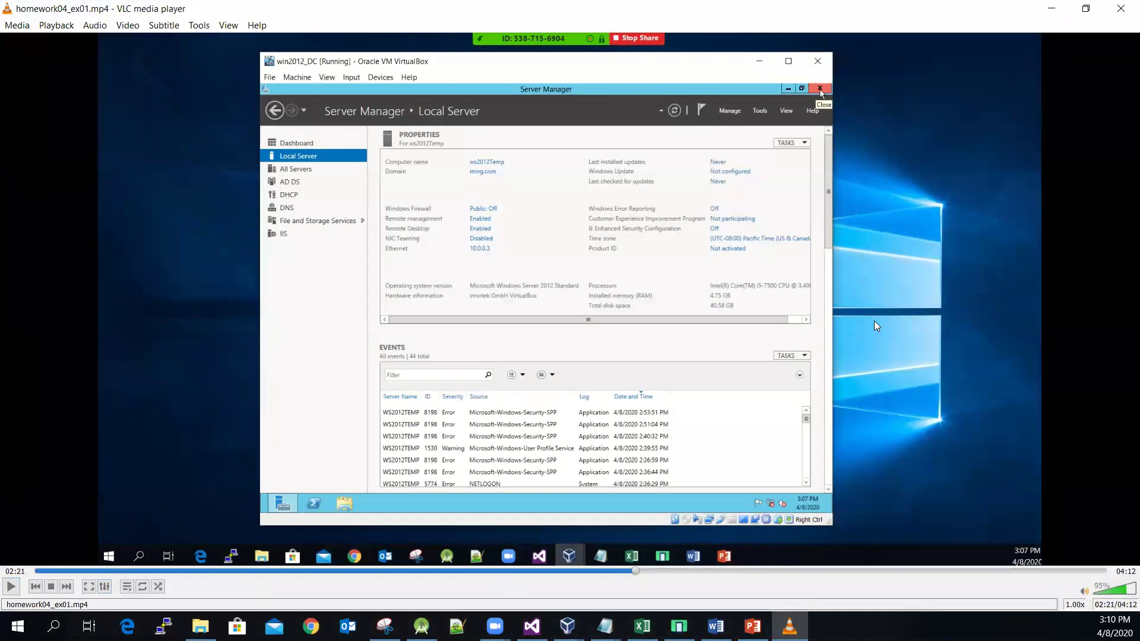
- Minimize VLC and File Explorer to reveal VirtualBox Manager with win2012_DC running
left_click(1051, 10)
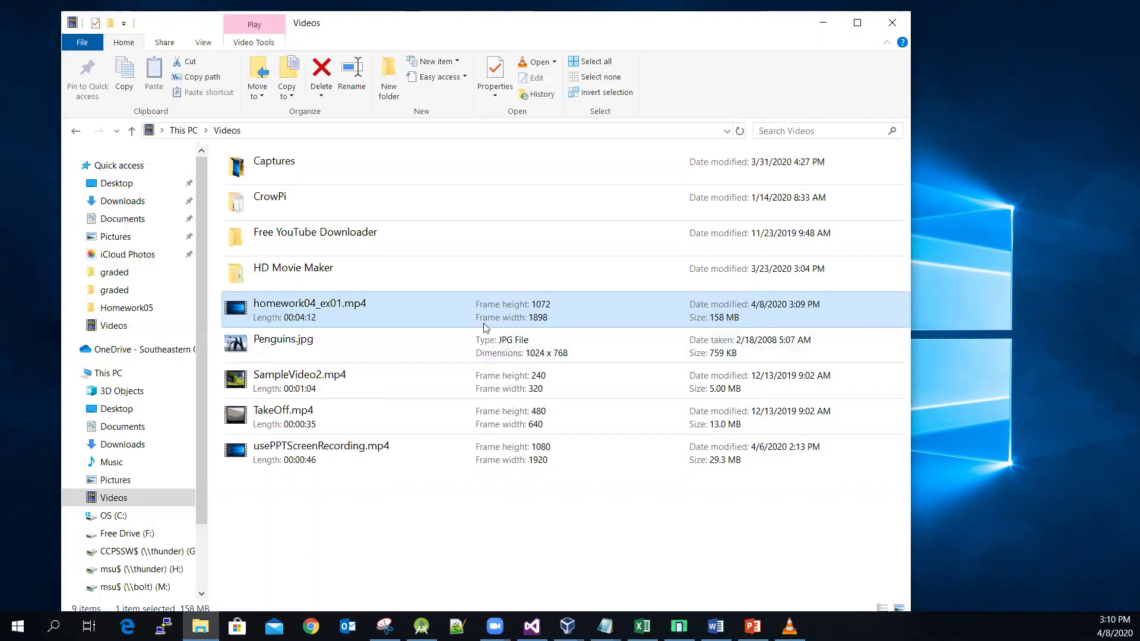
left_click(823, 23)
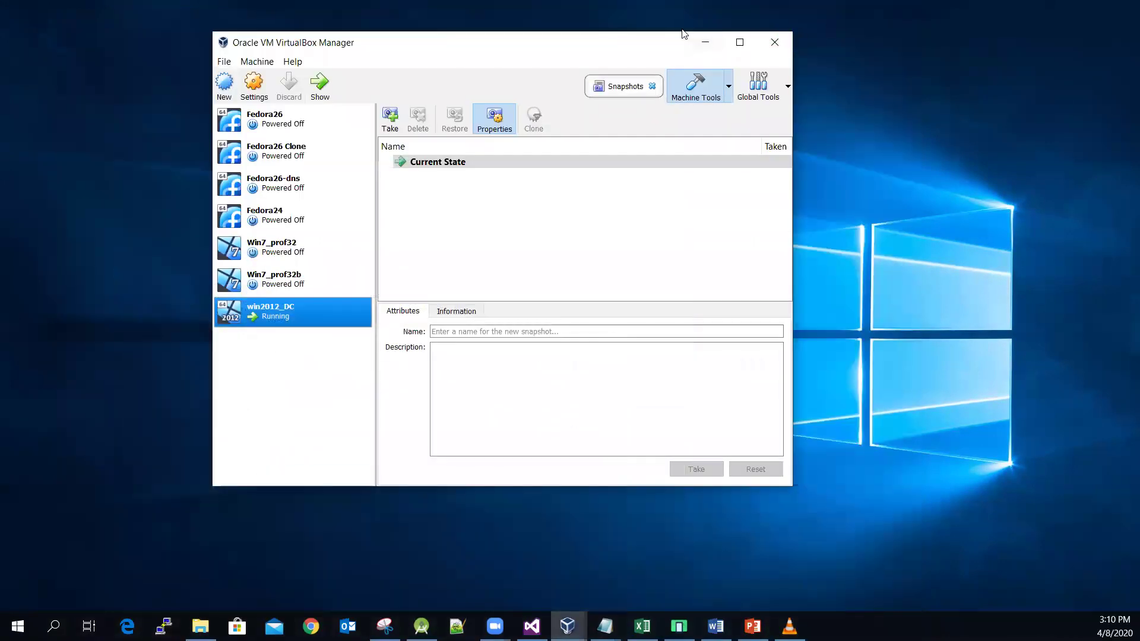